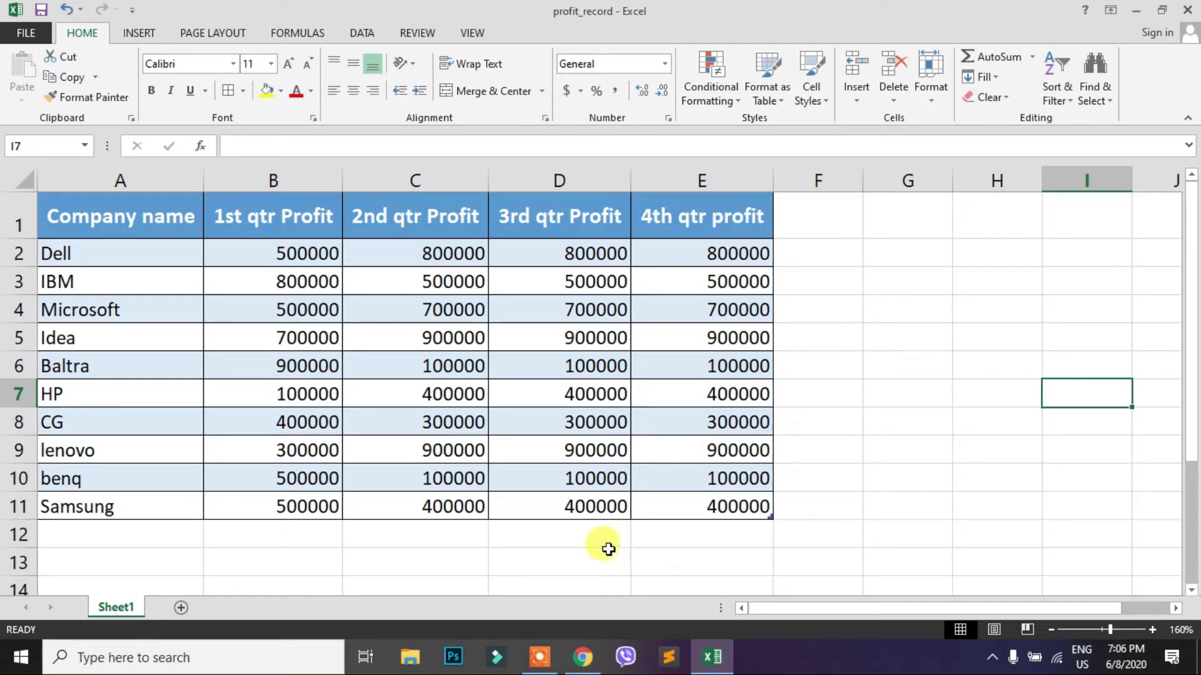
Select the entire row 4, which holds the Microsoft entry, in the profit table.
click(19, 310)
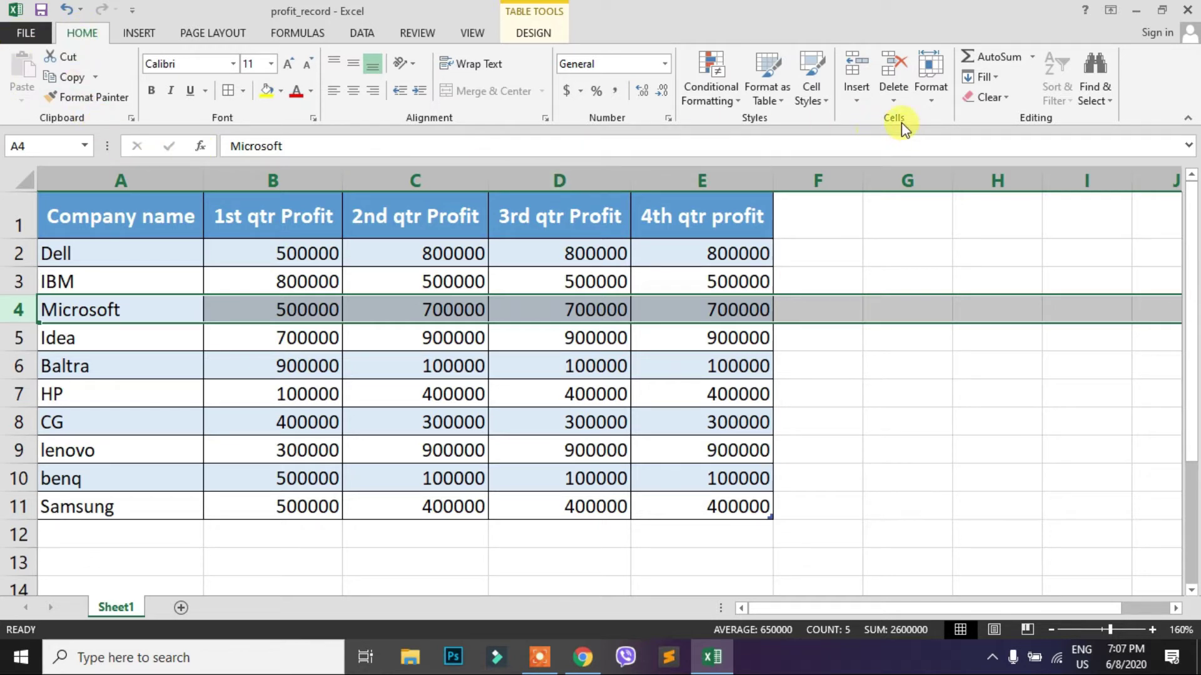
Hide the selected Microsoft row (row 4) with Home > Format > Hide Rows.
click(933, 102)
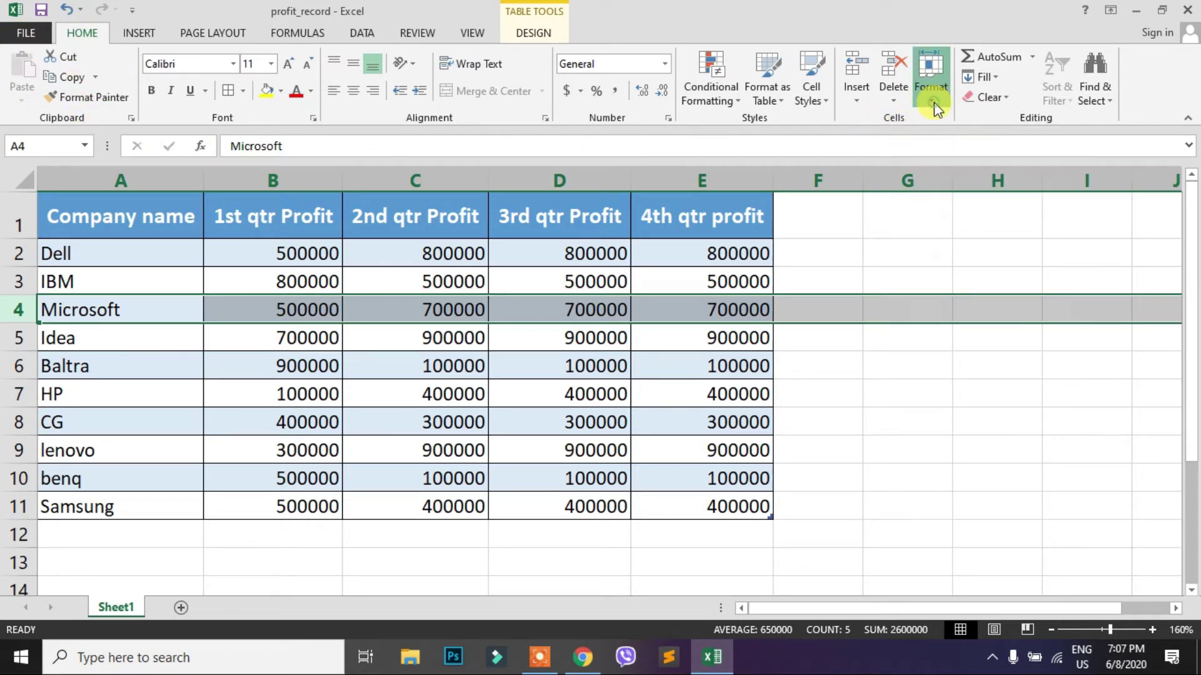
mouse_move(977, 267)
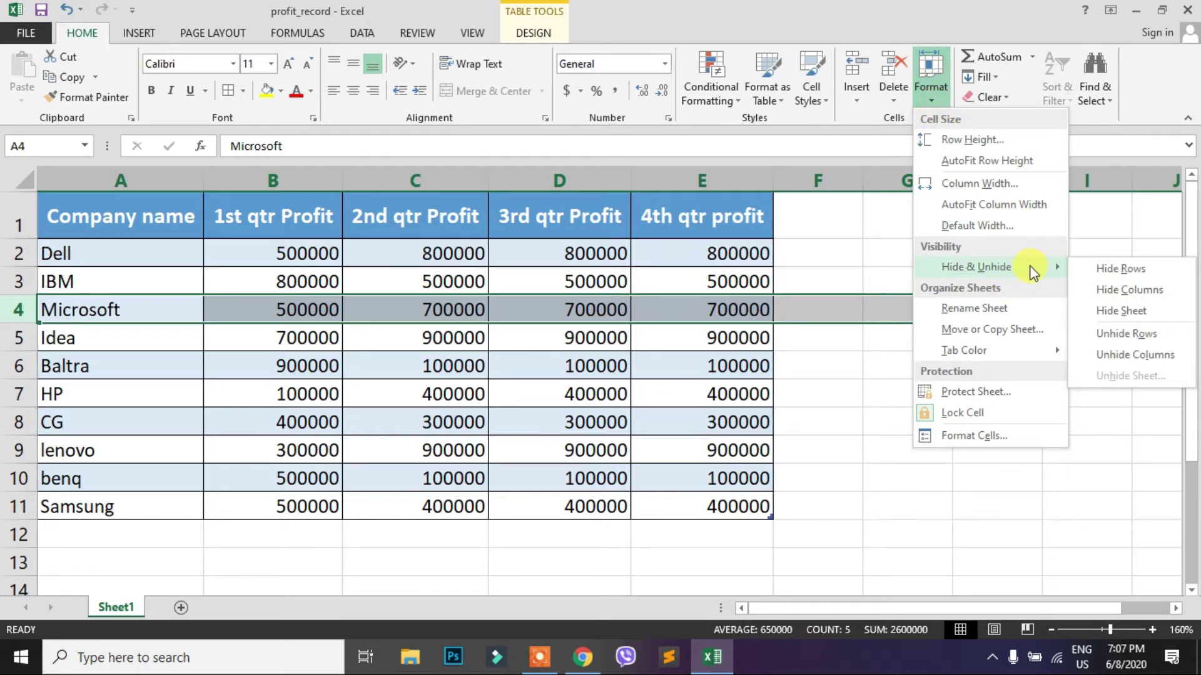
click(1113, 272)
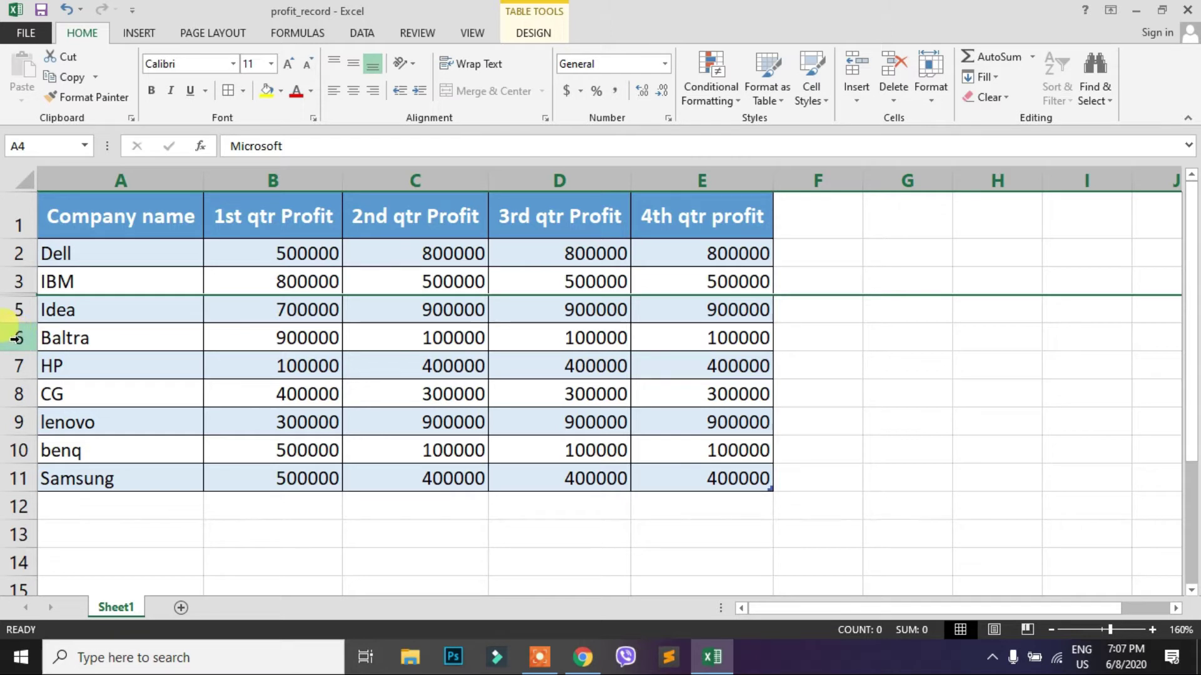
Hide row 6 (Baltra) from the row header's context menu.
right_click(16, 338)
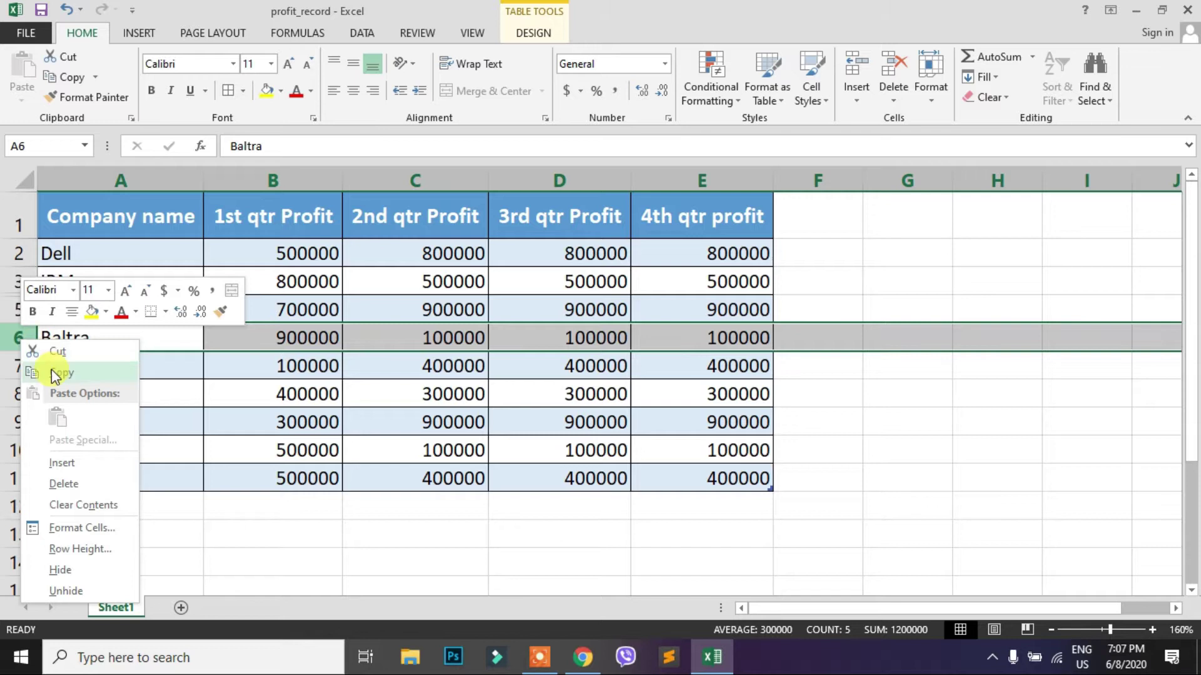
click(77, 576)
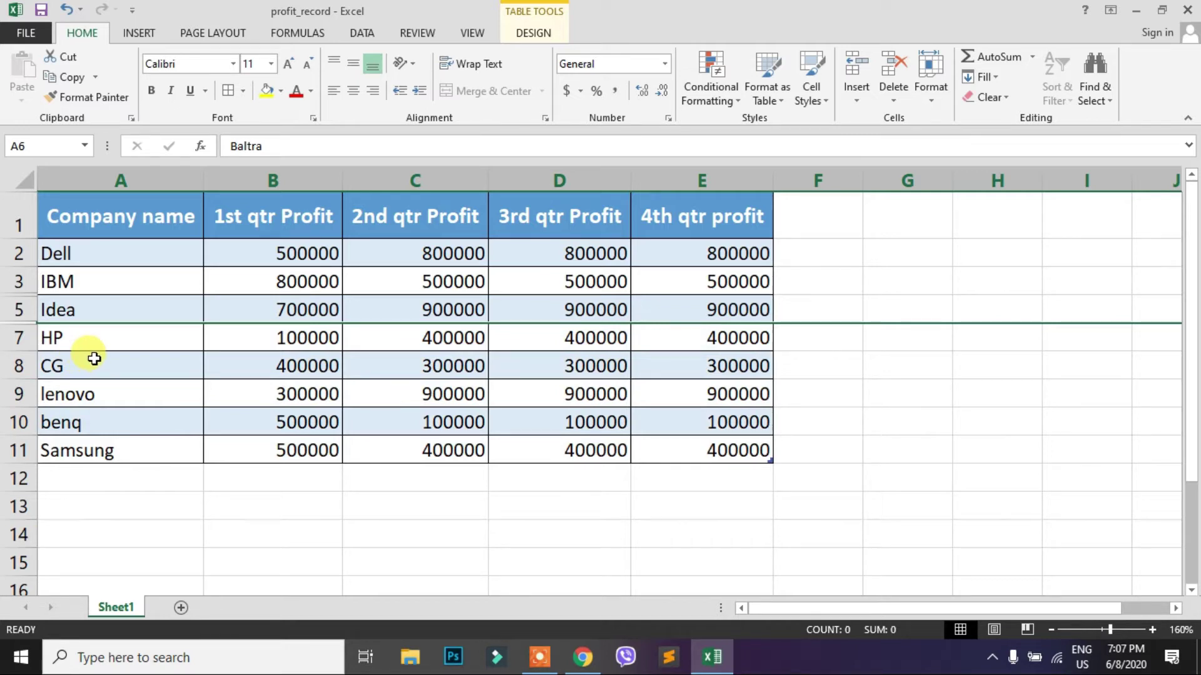
After clearing a trial HP–benq selection, select rows 2, 8 and 11 (Dell, CG, Samsung) together.
click(15, 336)
drag(15, 338, 23, 413)
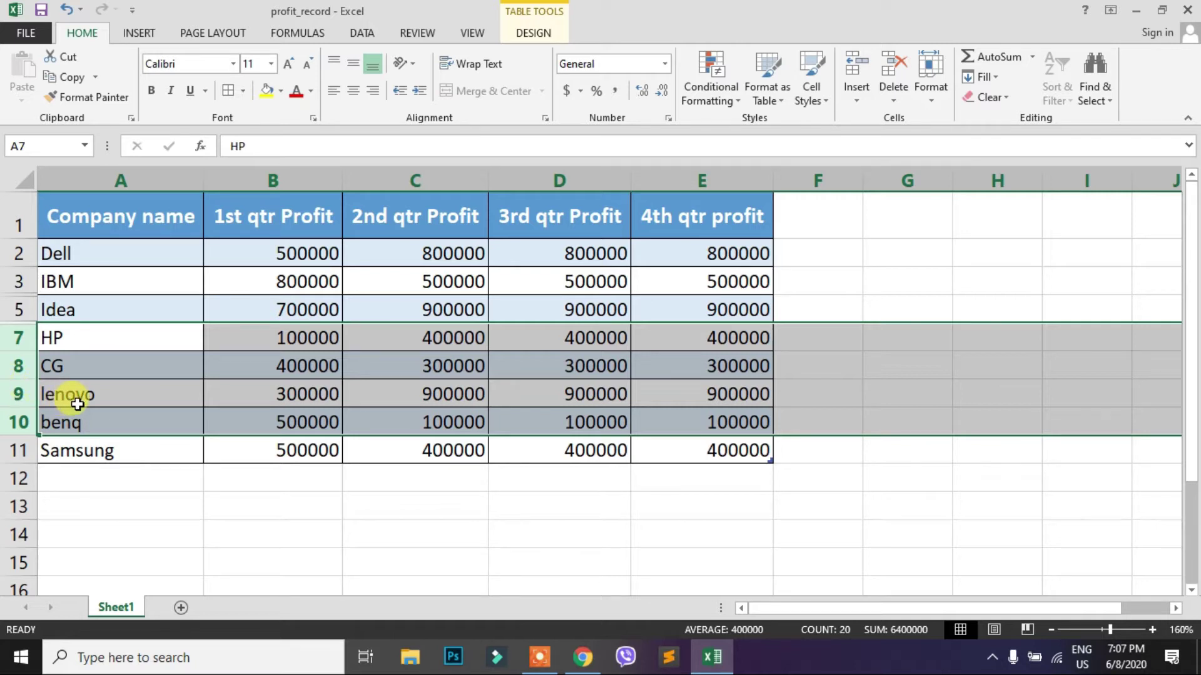
click(134, 399)
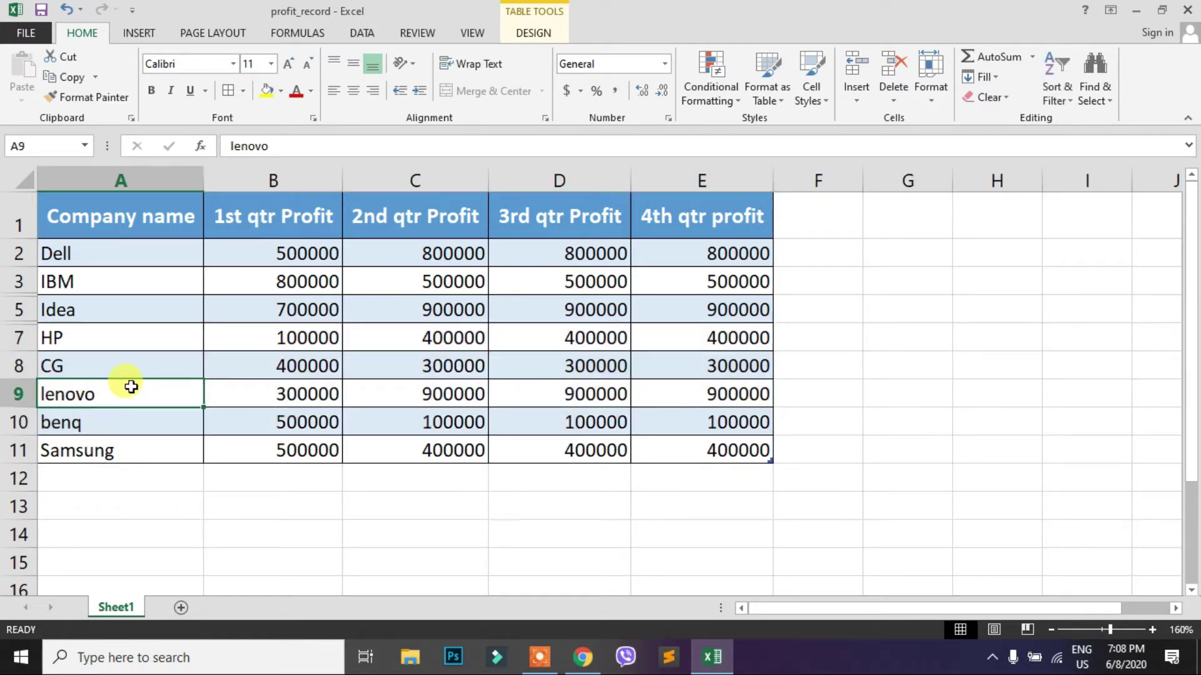
click(20, 251)
click(18, 366)
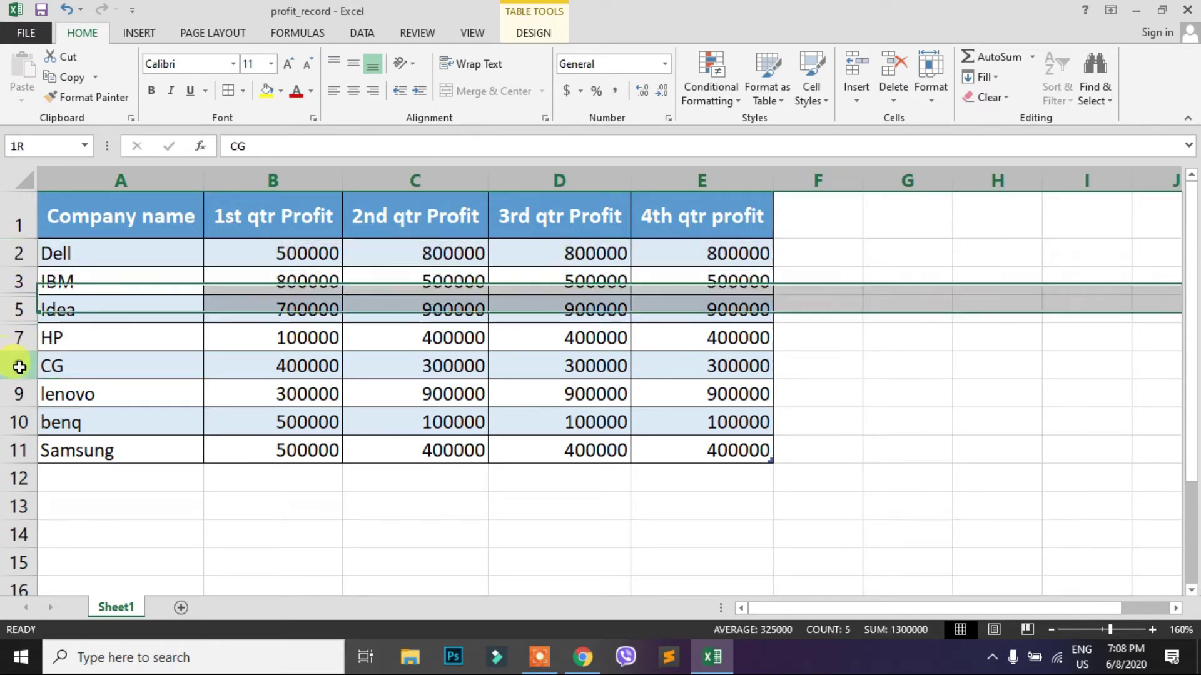
click(11, 451)
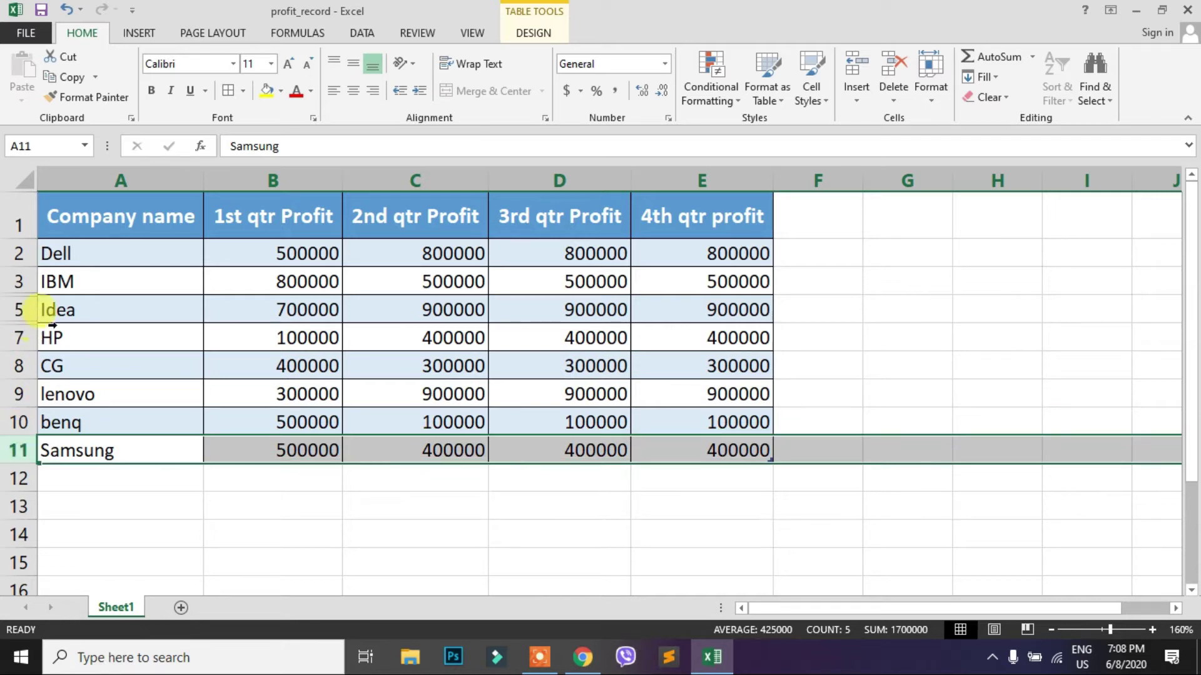
click(10, 253)
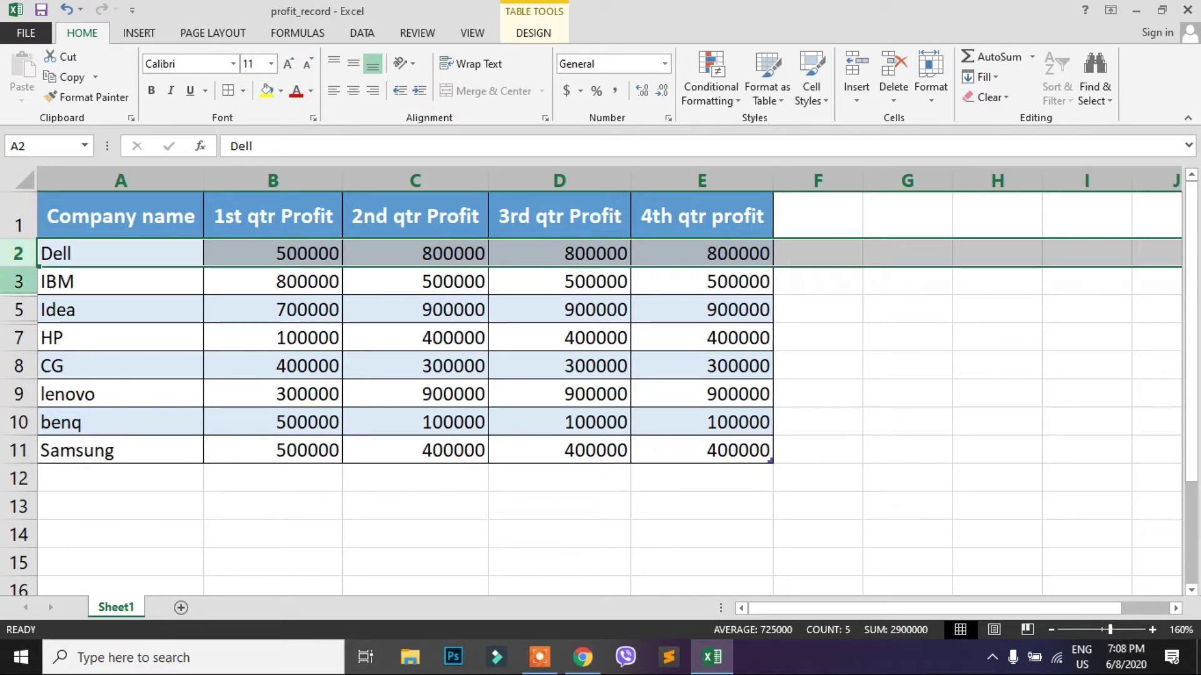
ctrl+click(25, 374)
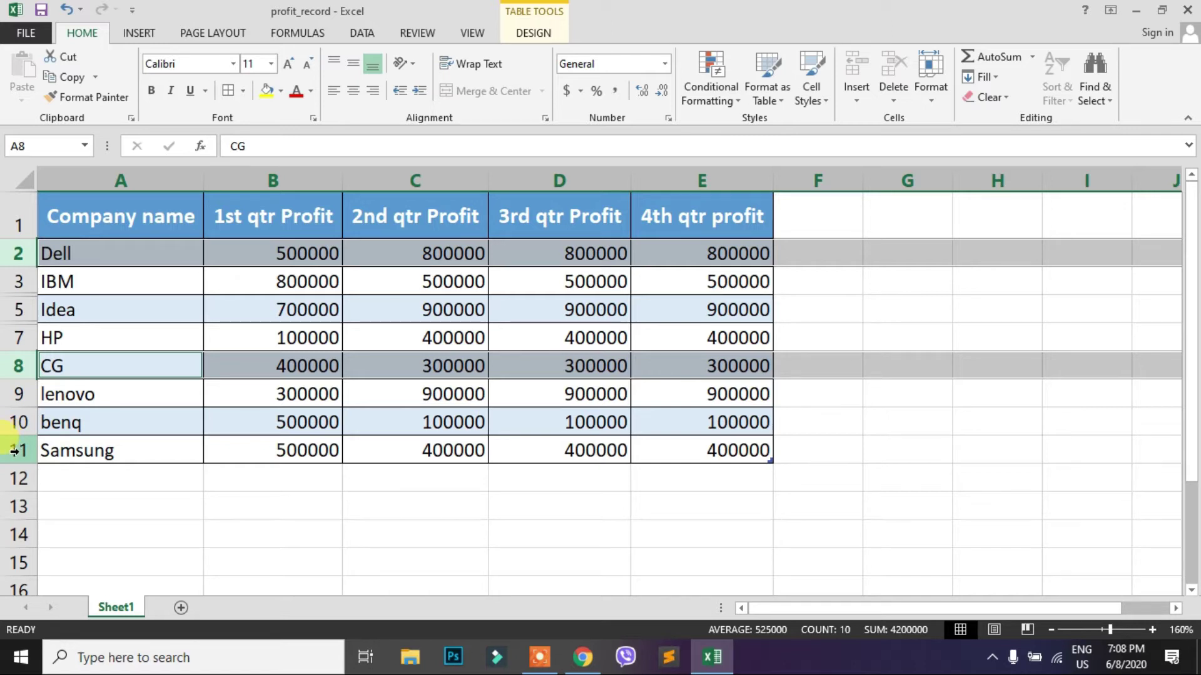
ctrl+click(14, 450)
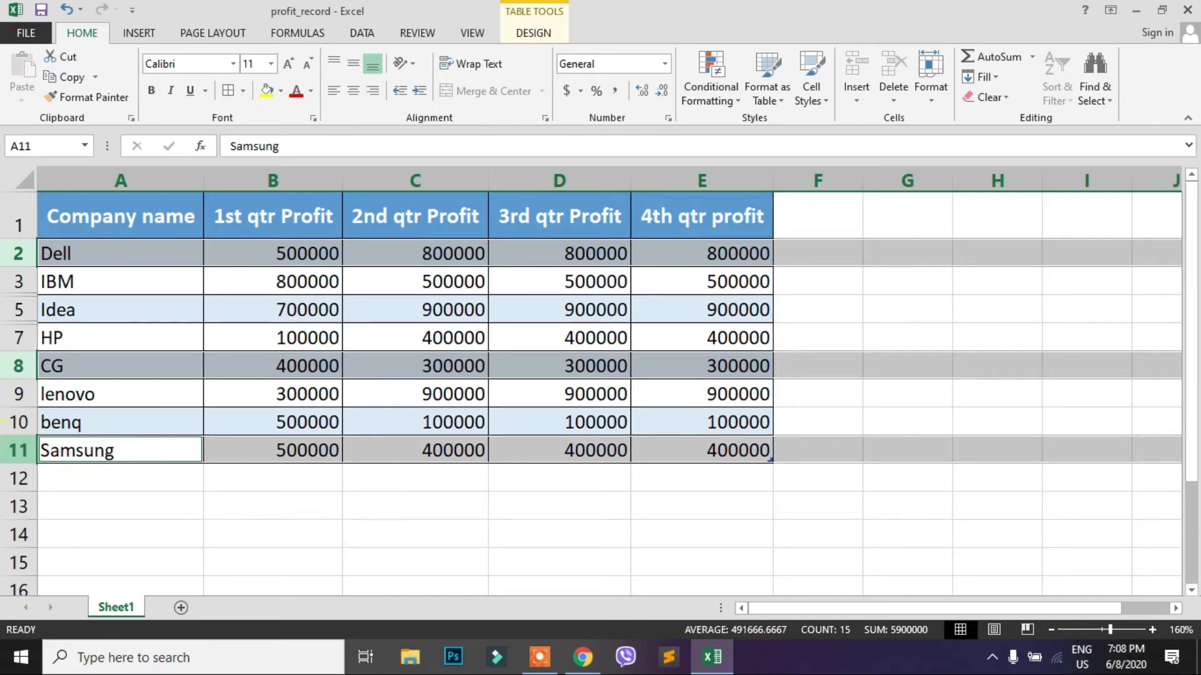
click(17, 264)
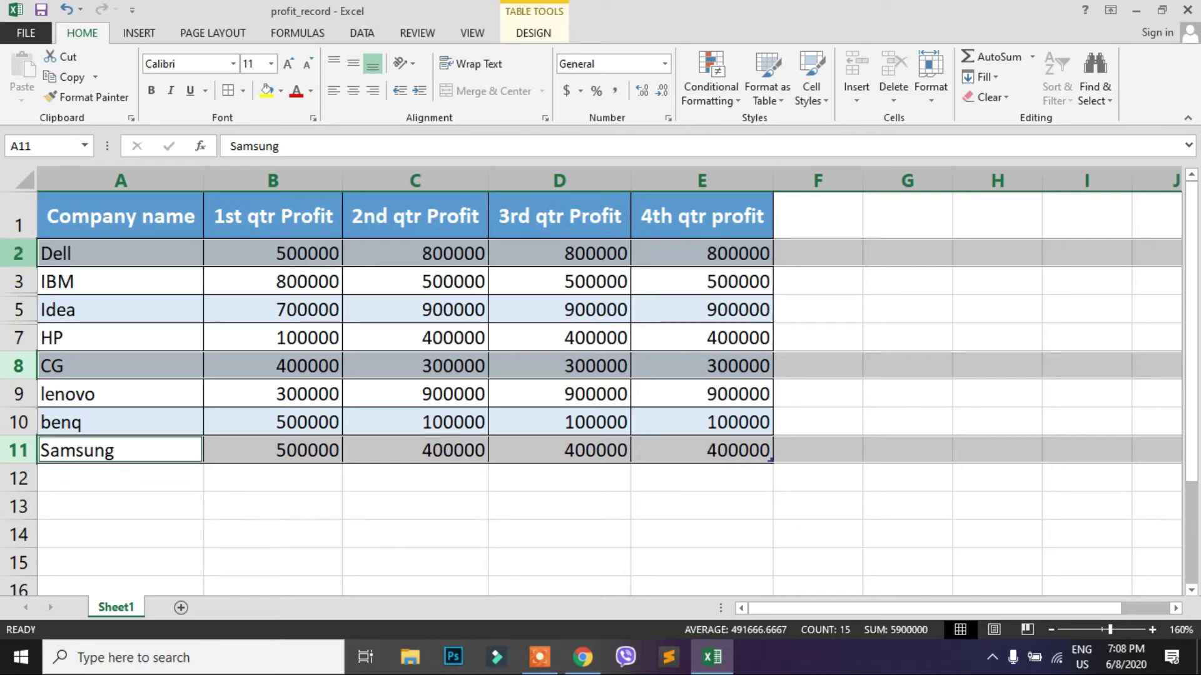
Hide the selected rows 2, 8 and 11 (Dell, CG, Samsung) from the context menu.
right_click(19, 253)
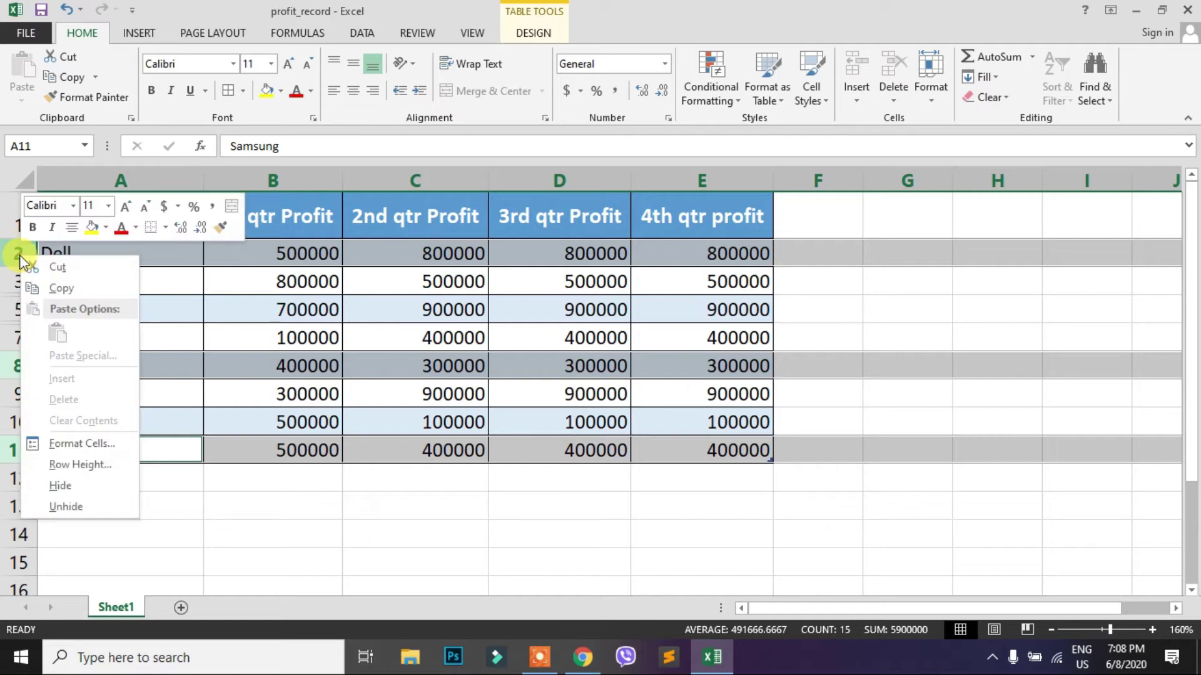
click(75, 484)
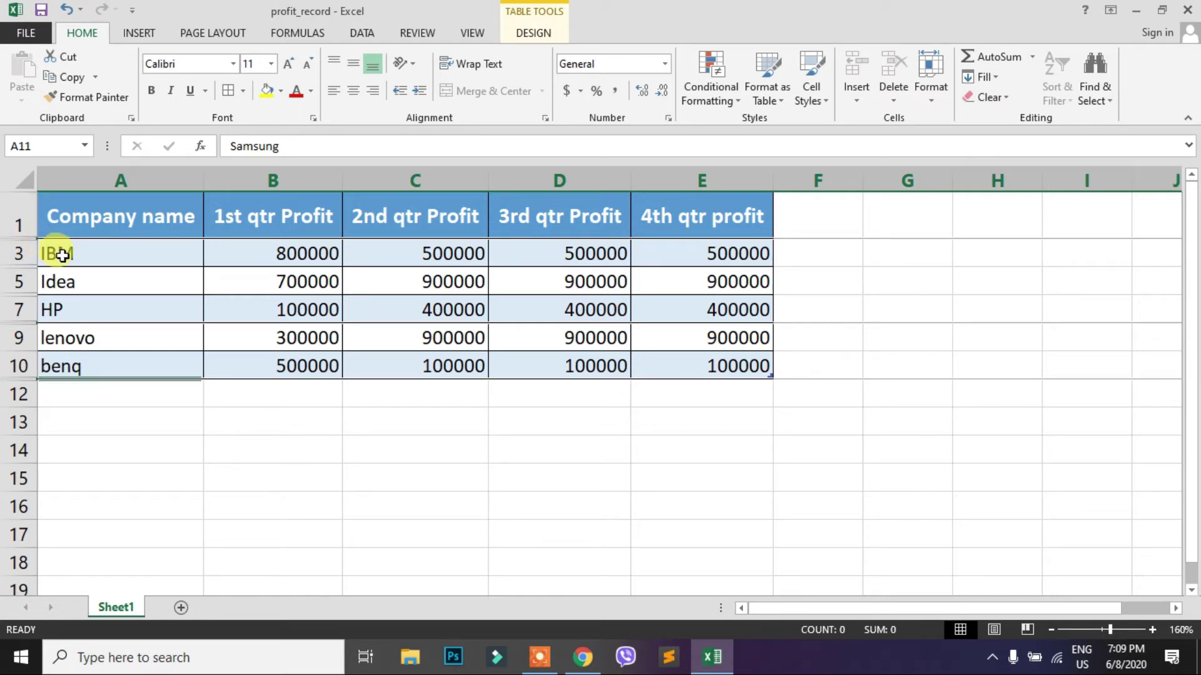
Unhide the Dell row (row 2) through Format > Unhide Rows, then select rows 3–5.
drag(19, 222, 19, 253)
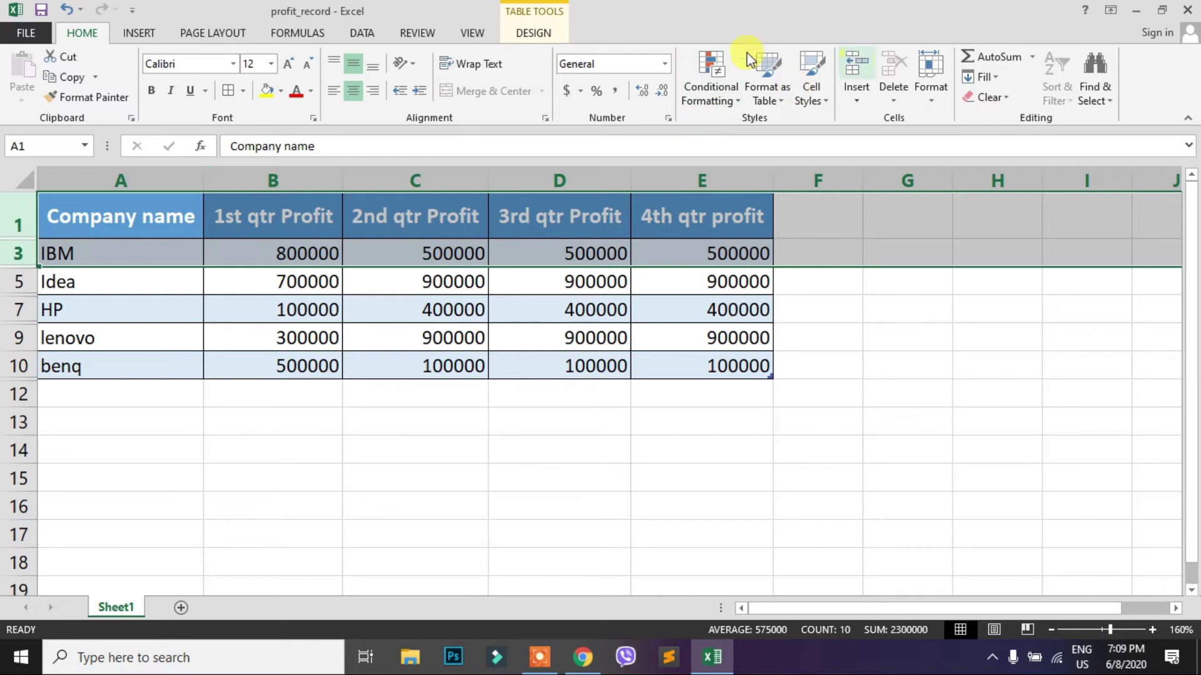
click(933, 100)
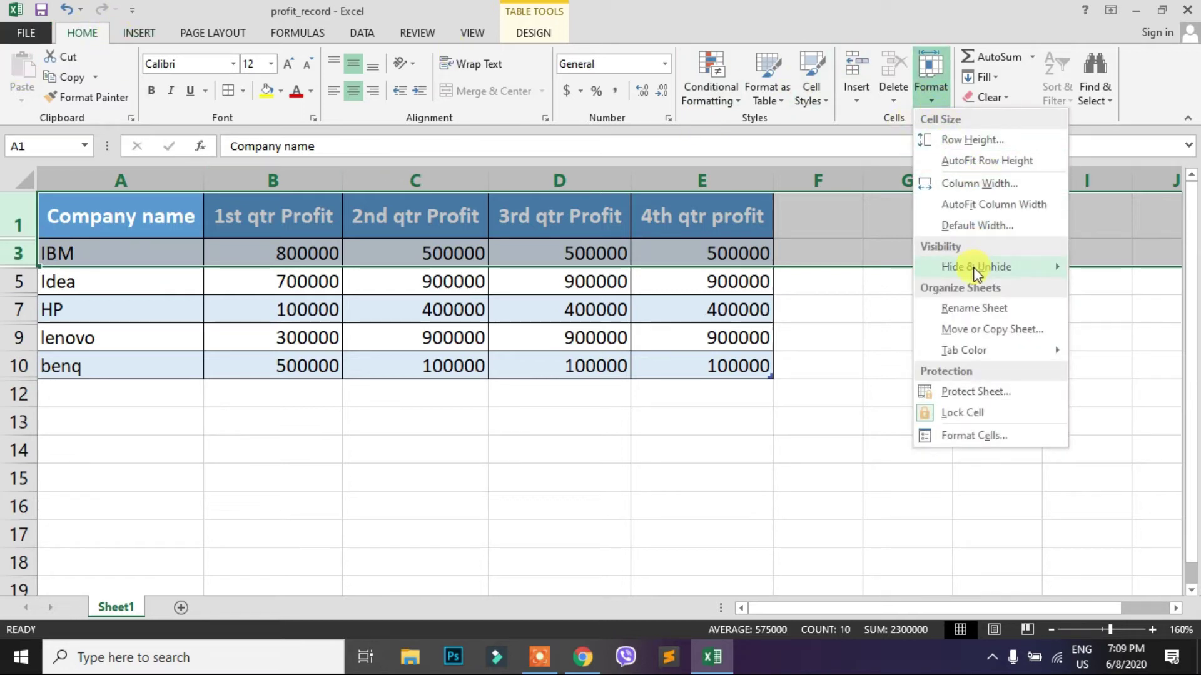
mouse_move(976, 268)
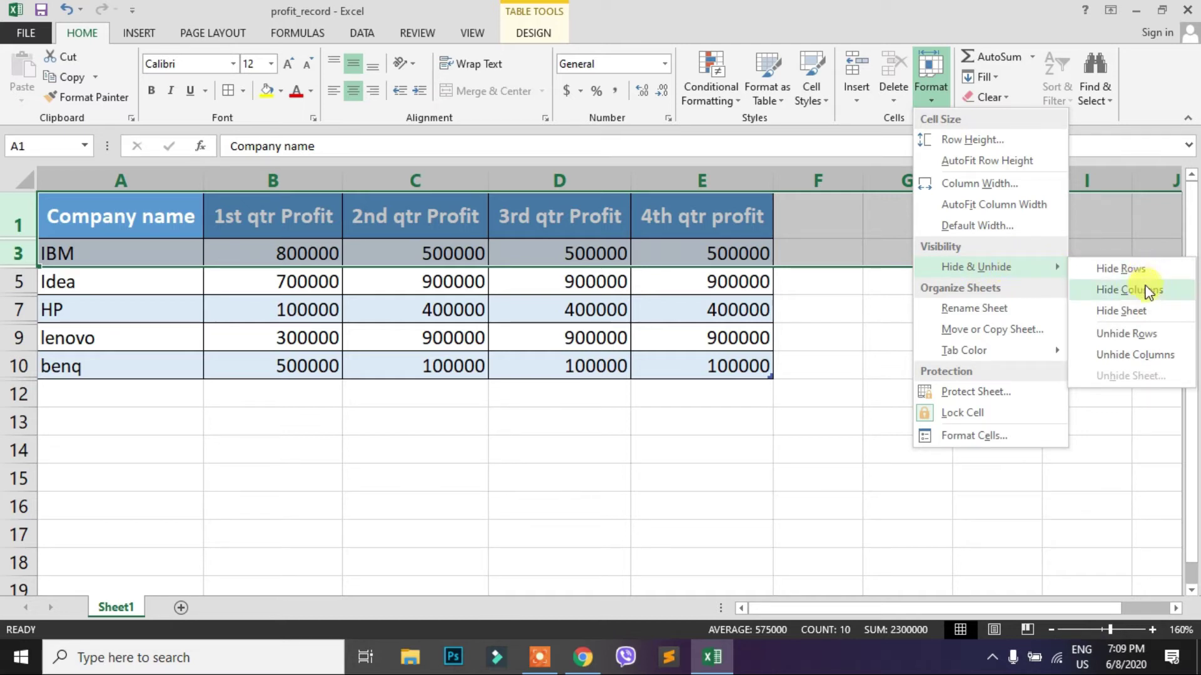
click(1129, 341)
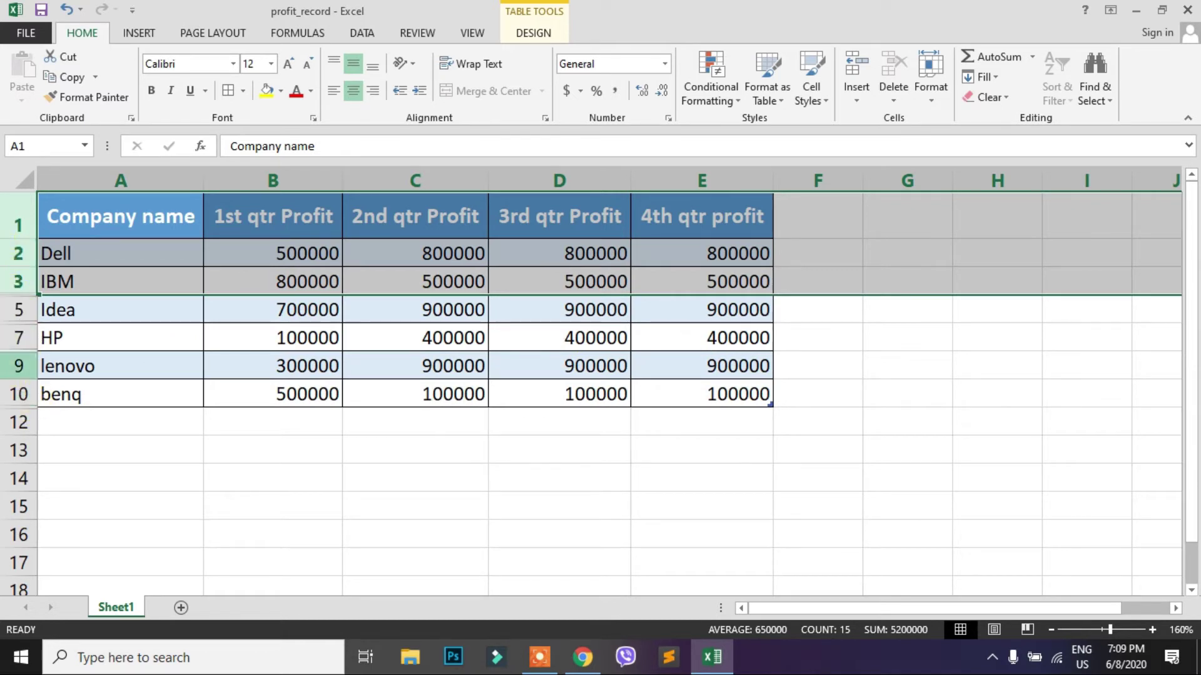
drag(18, 281, 17, 310)
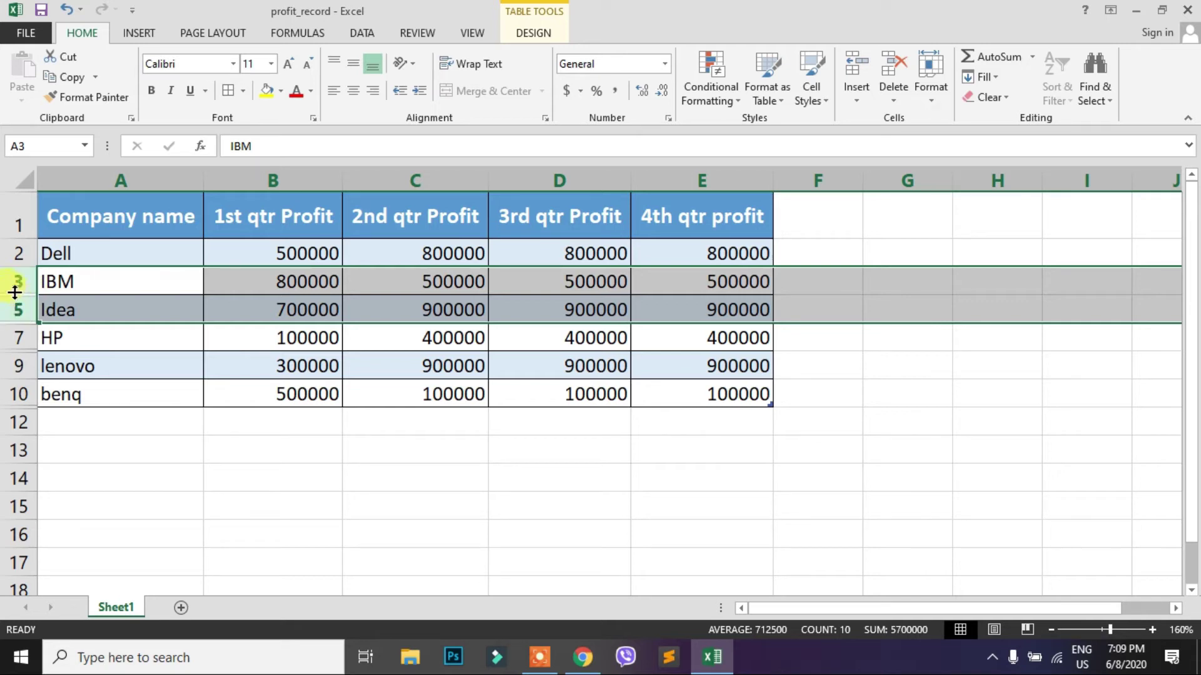
Unhide row 4 (Microsoft) from the right-click menu and deselect the rows.
right_click(14, 289)
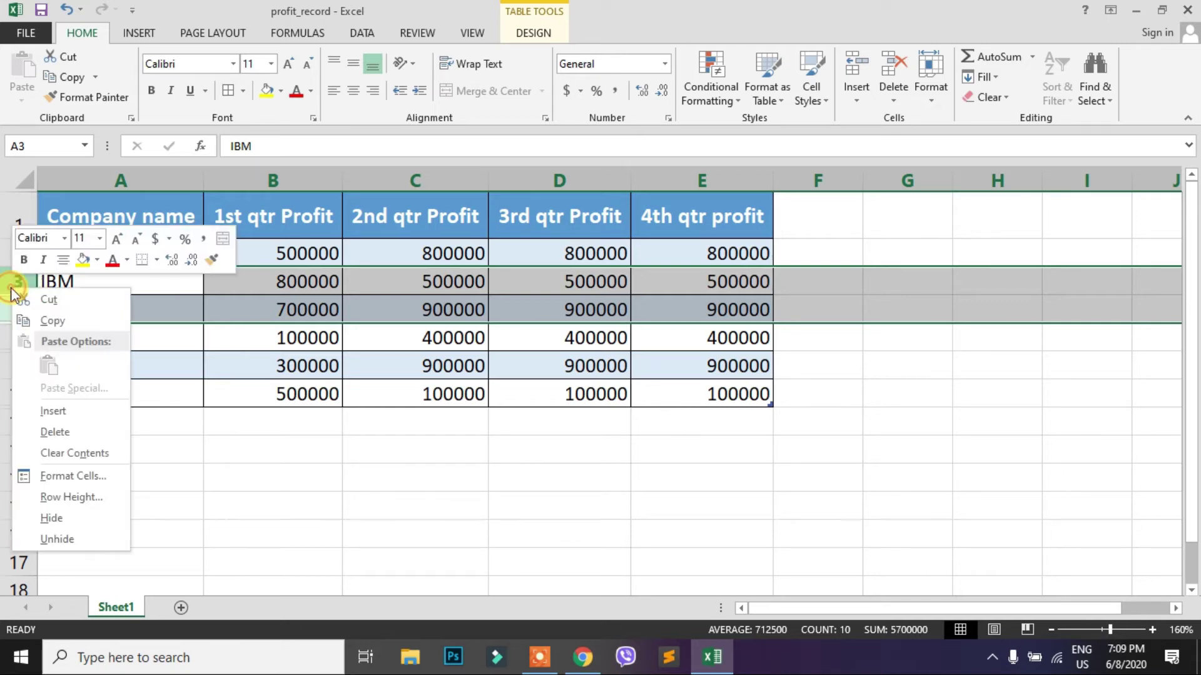
click(56, 539)
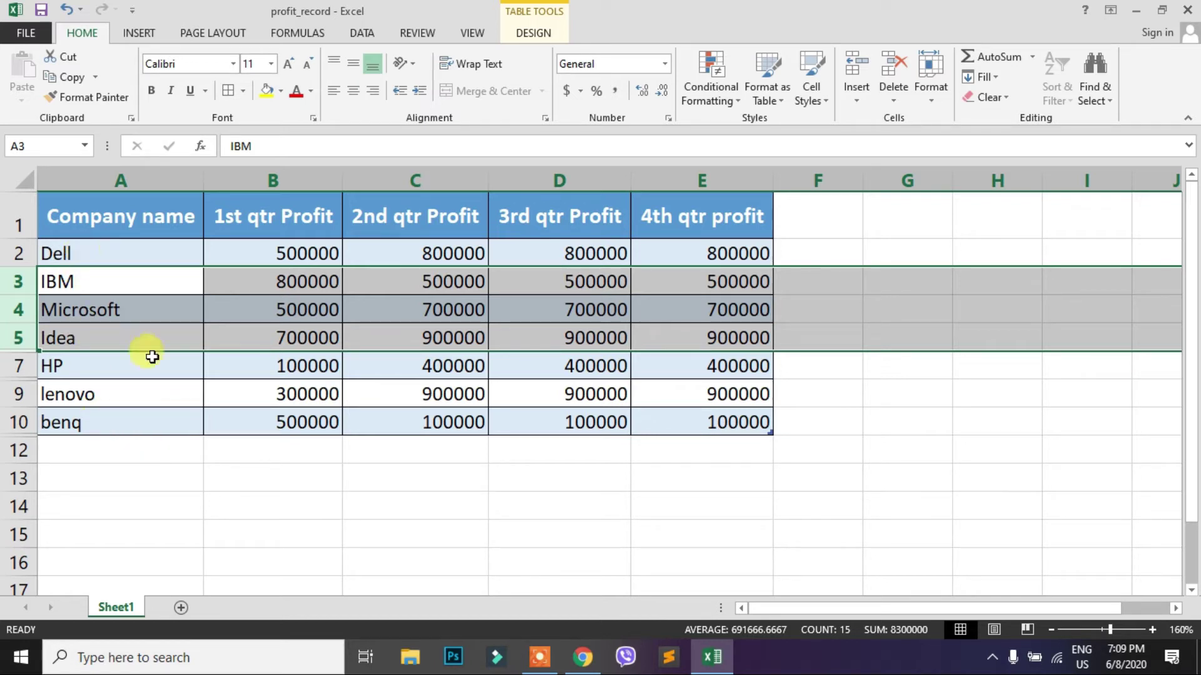
click(182, 475)
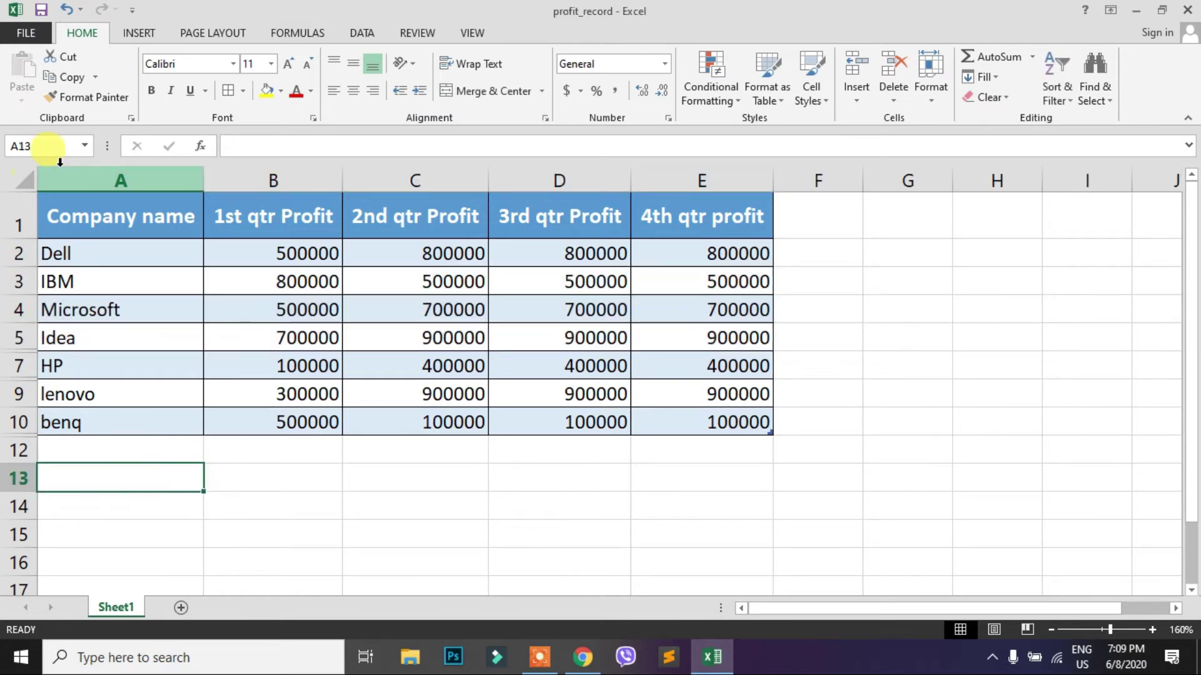
Select the whole sheet and unhide all rows, bringing back Baltra, CG and Samsung.
click(16, 178)
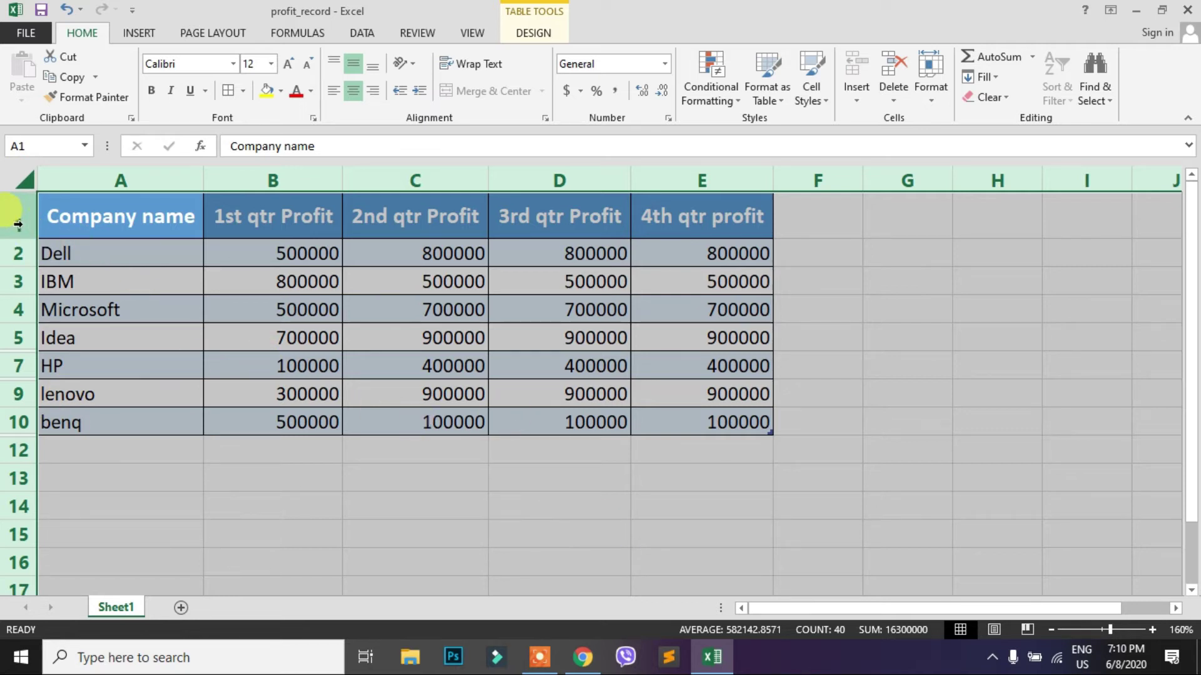
right_click(20, 286)
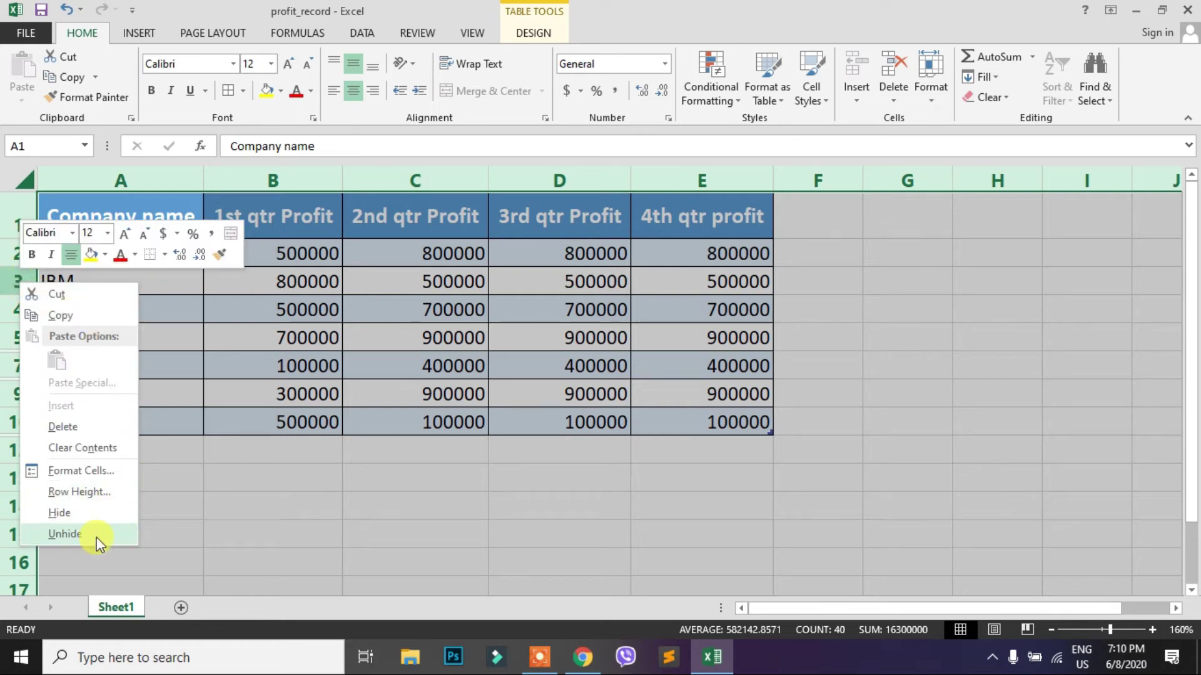
click(65, 533)
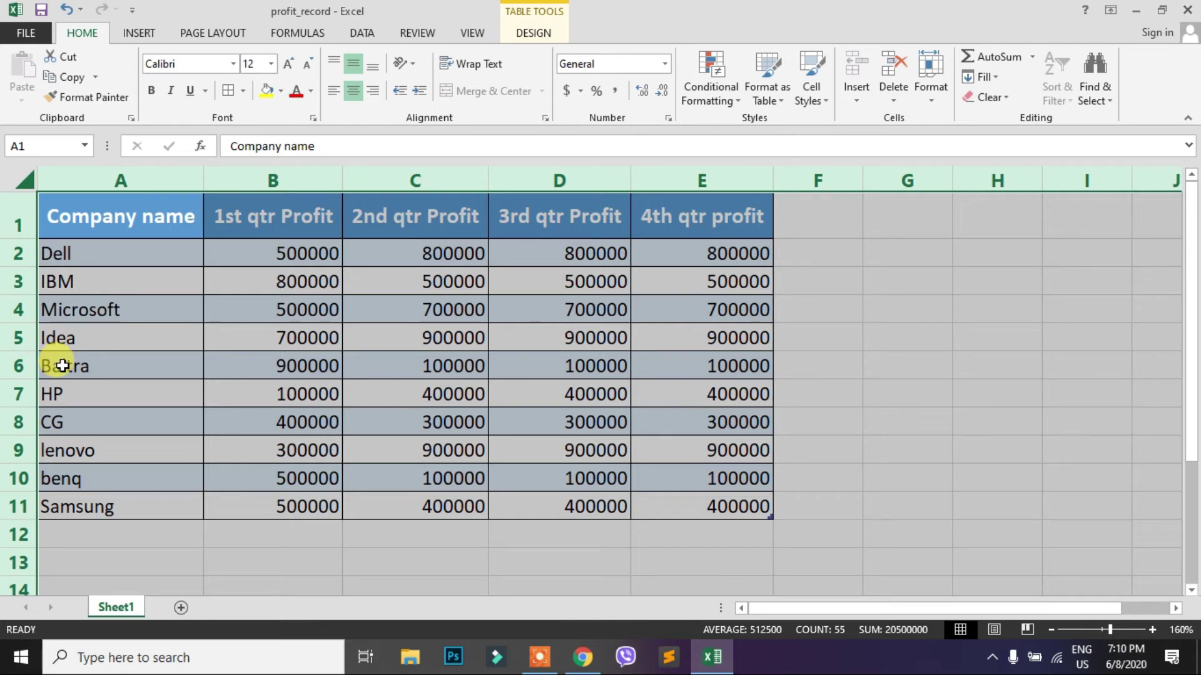
Hide column B (1st qtr Profit) using Home > Format > Hide Columns.
click(240, 334)
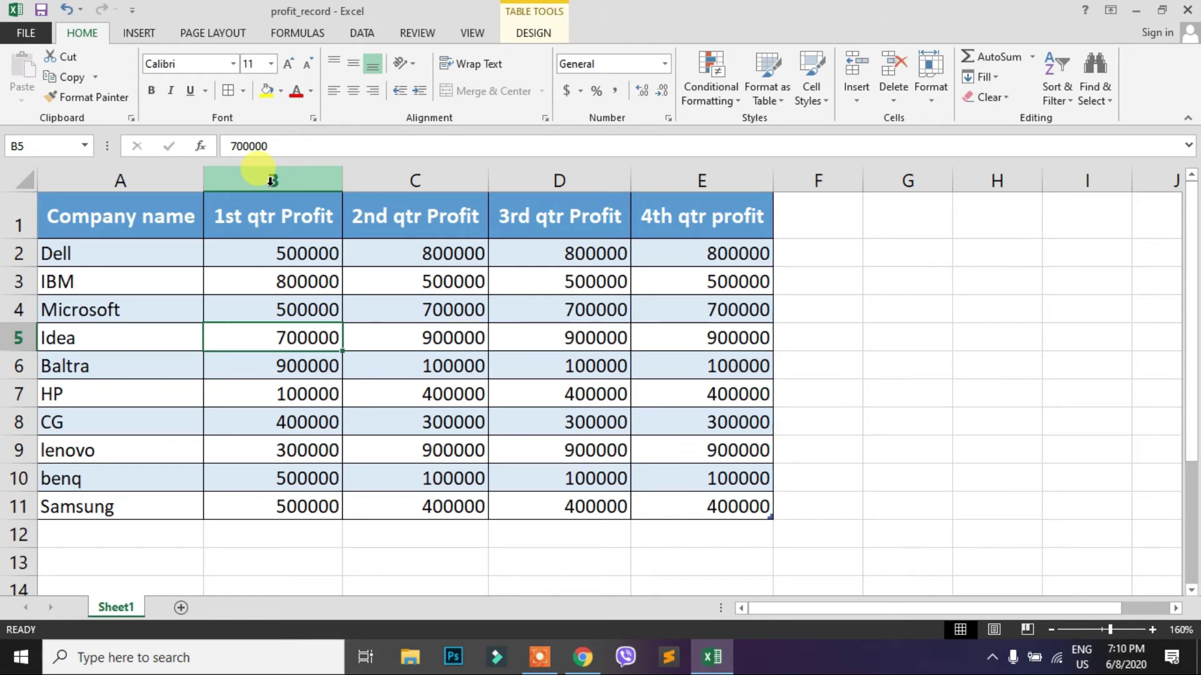
click(272, 180)
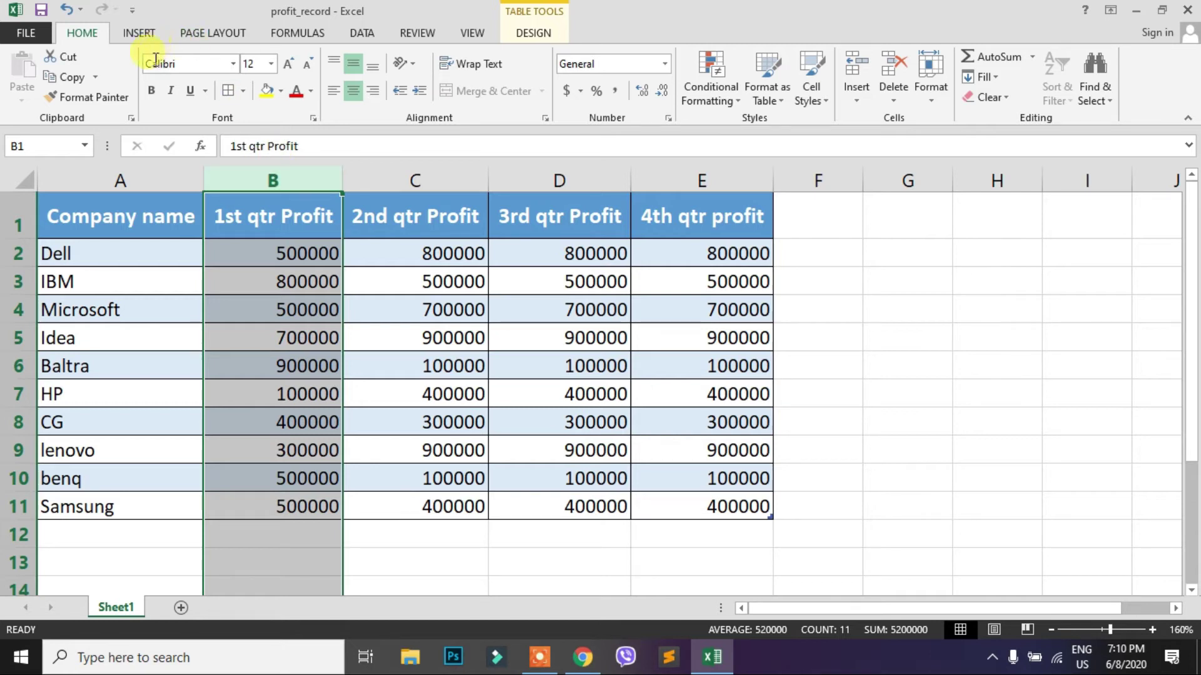
click(931, 94)
mouse_move(975, 268)
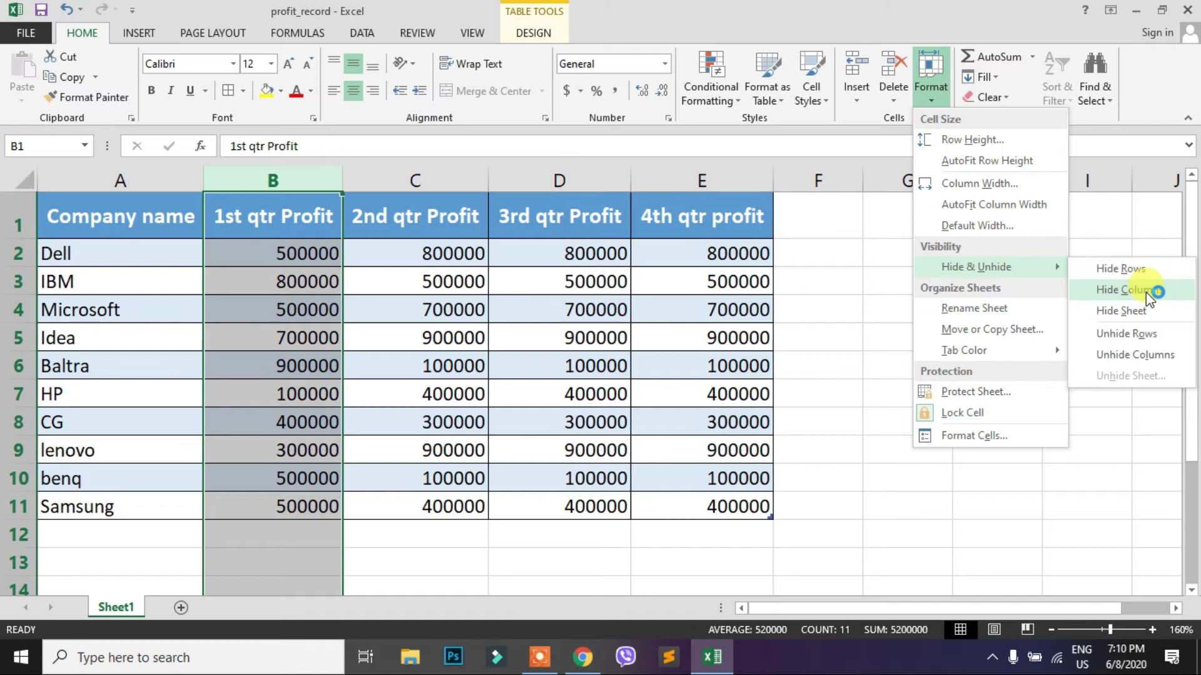
click(1145, 291)
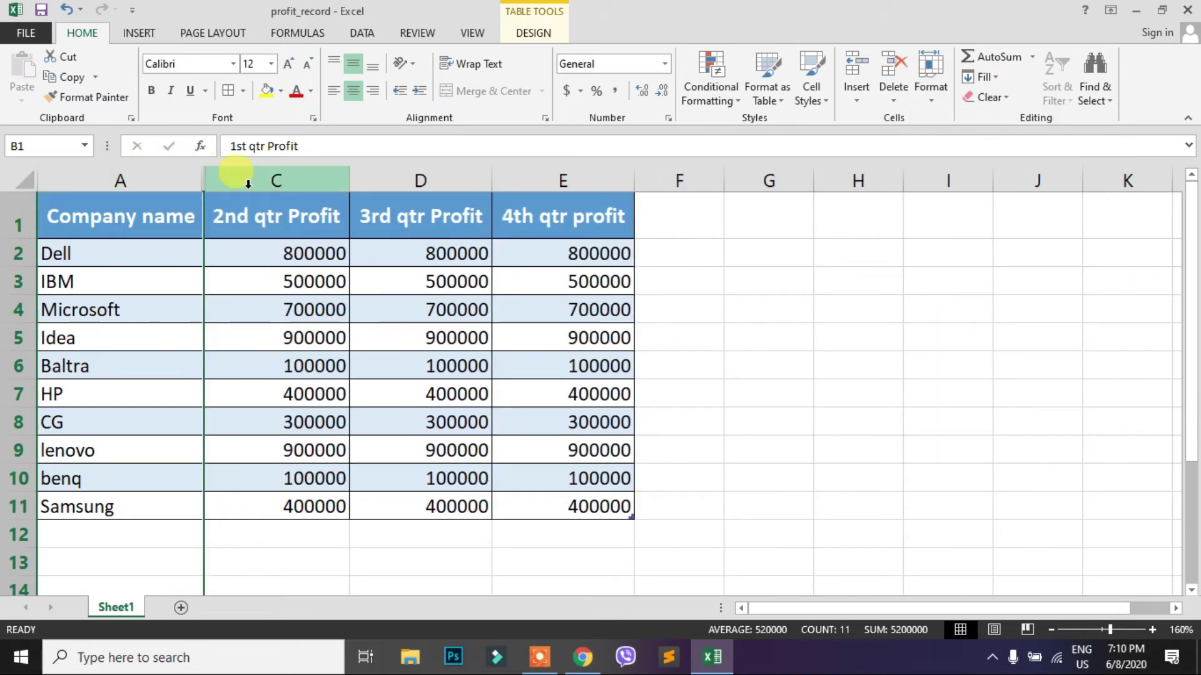
Hide column D (3rd qtr Profit) from its column header's context menu.
right_click(404, 180)
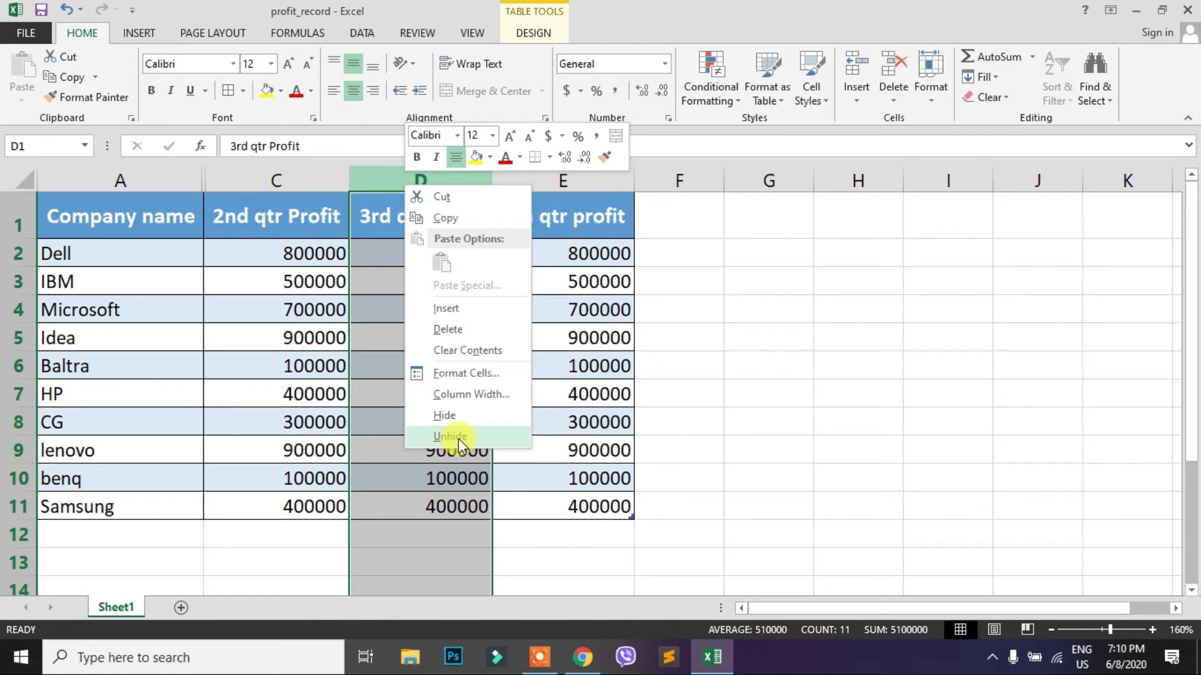
click(464, 418)
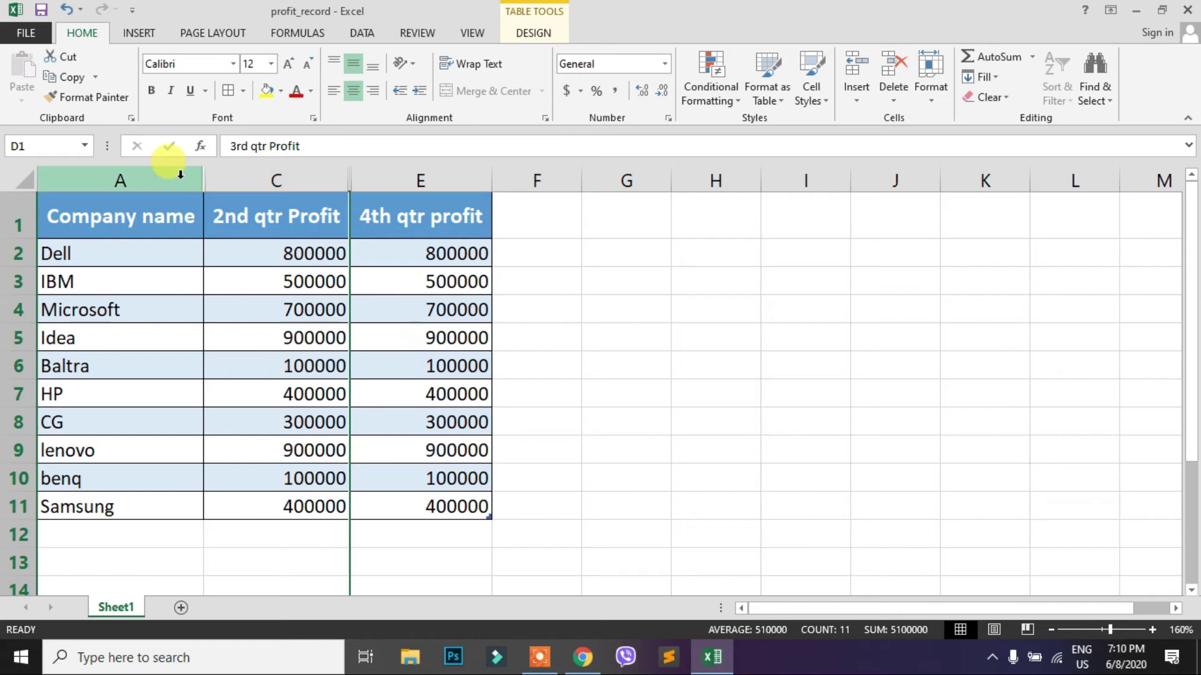
Select columns A to C and unhide column B, 1st qtr Profit, through Format > Hide & Unhide.
click(141, 178)
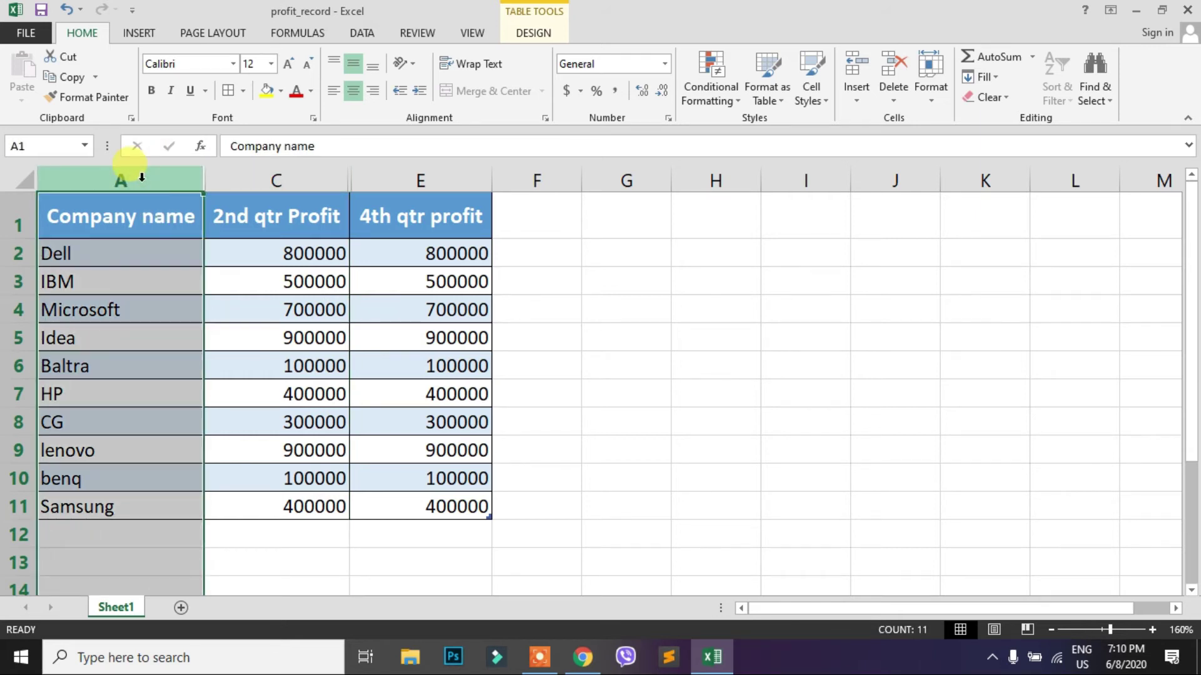
ctrl+click(417, 177)
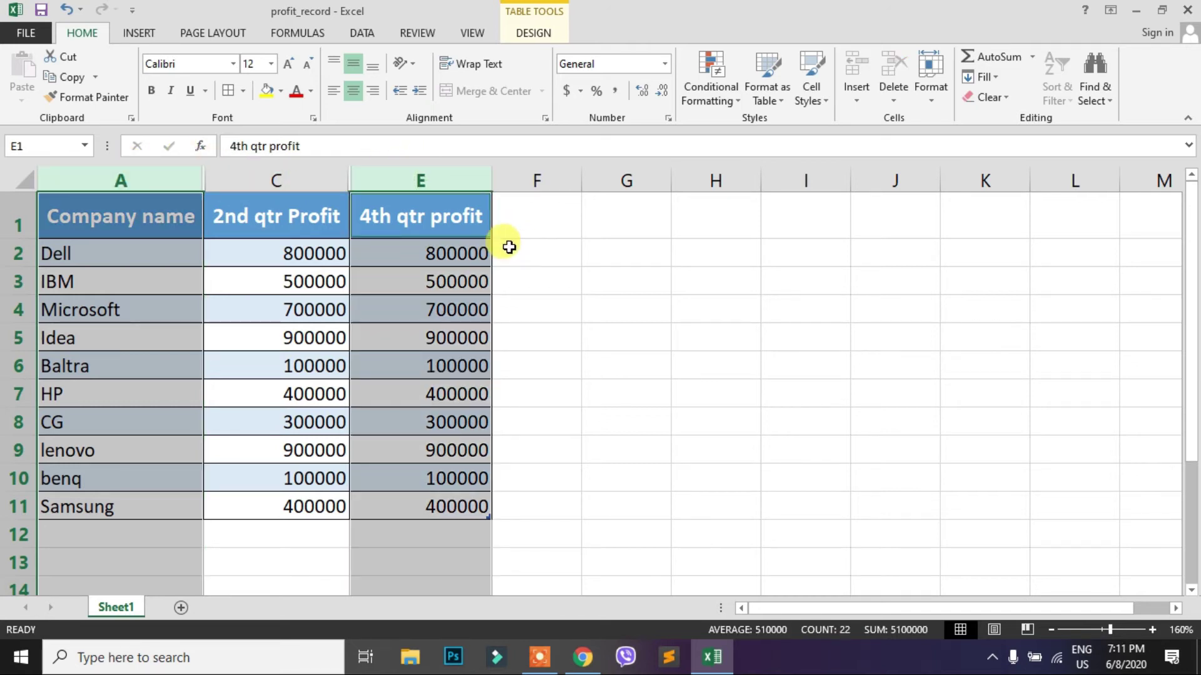
click(511, 245)
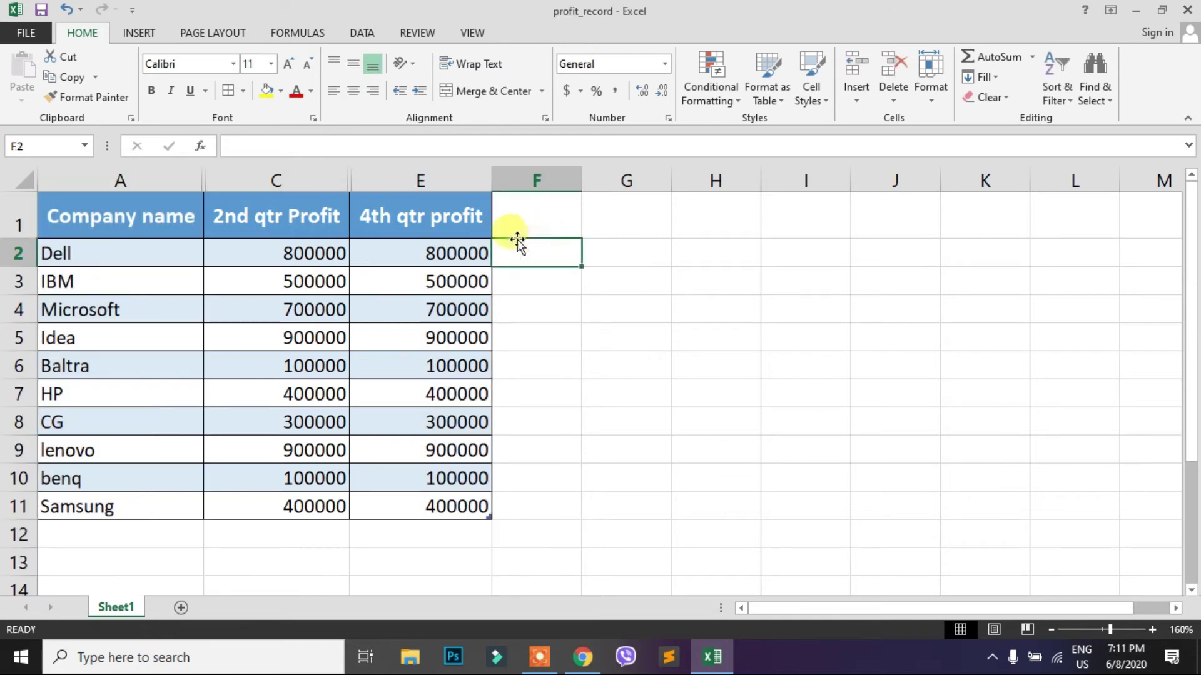
click(674, 327)
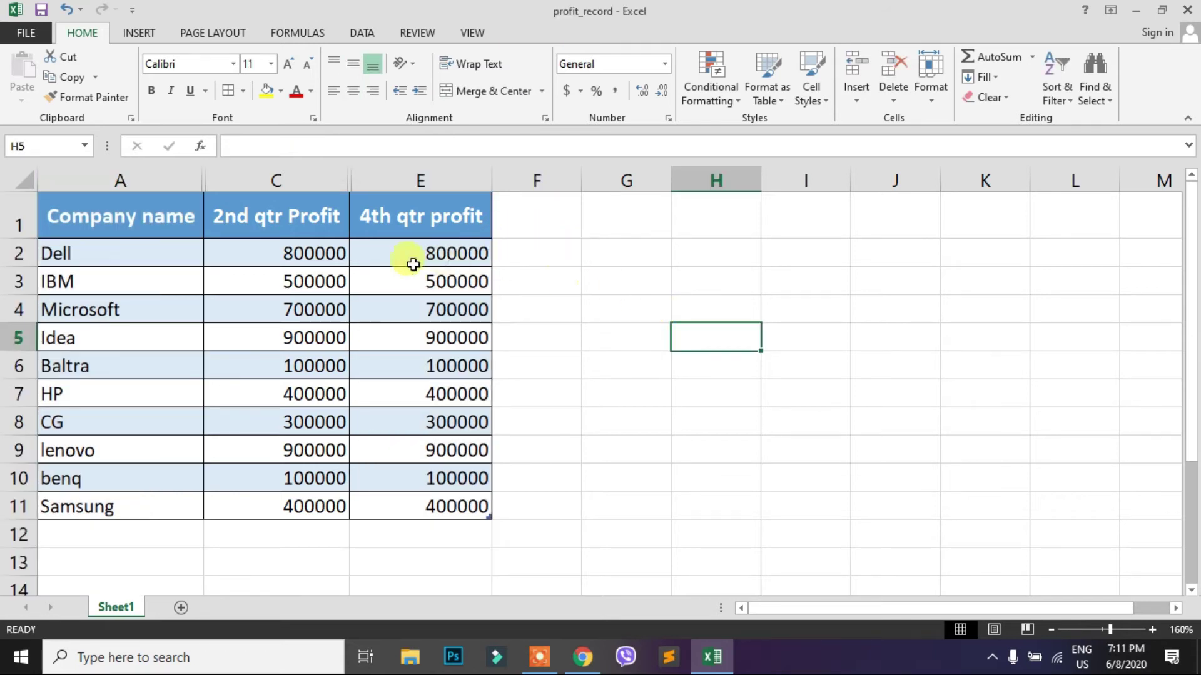
drag(161, 170, 219, 150)
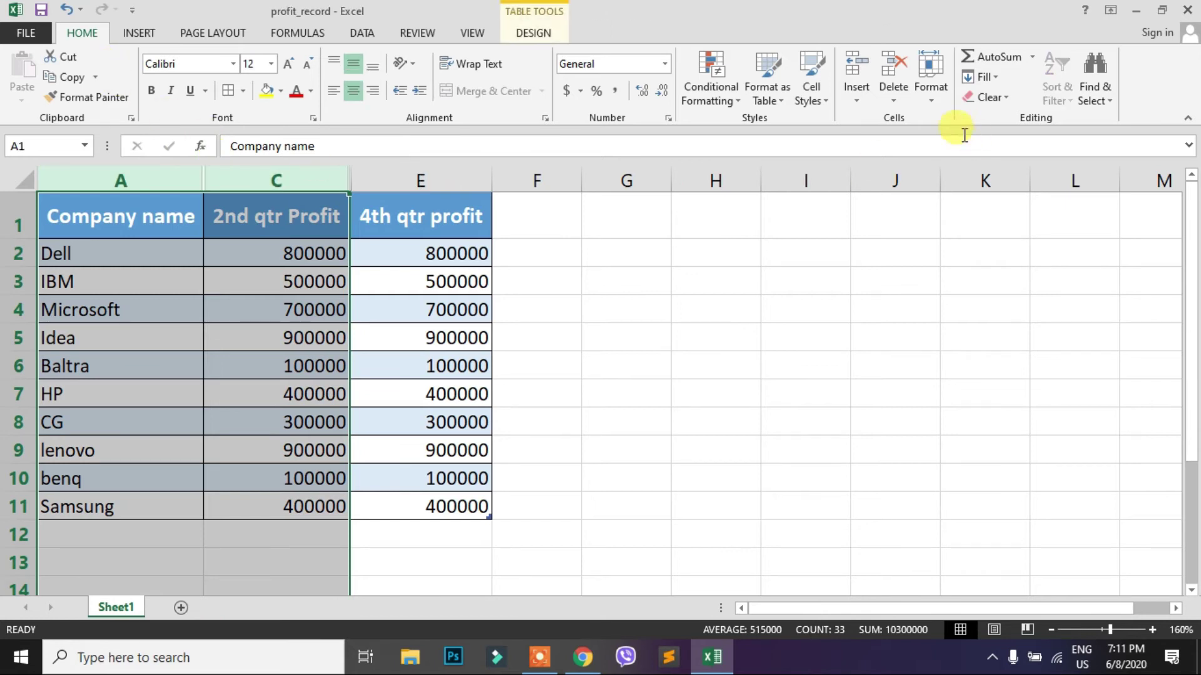
click(931, 99)
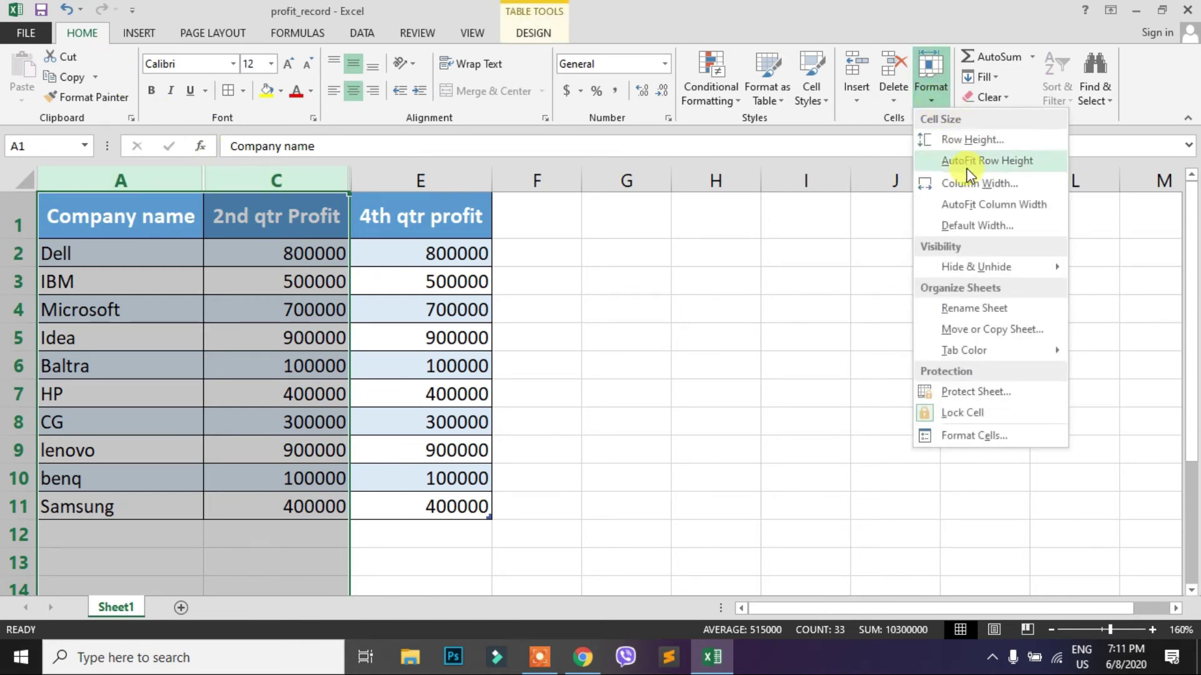
mouse_move(975, 268)
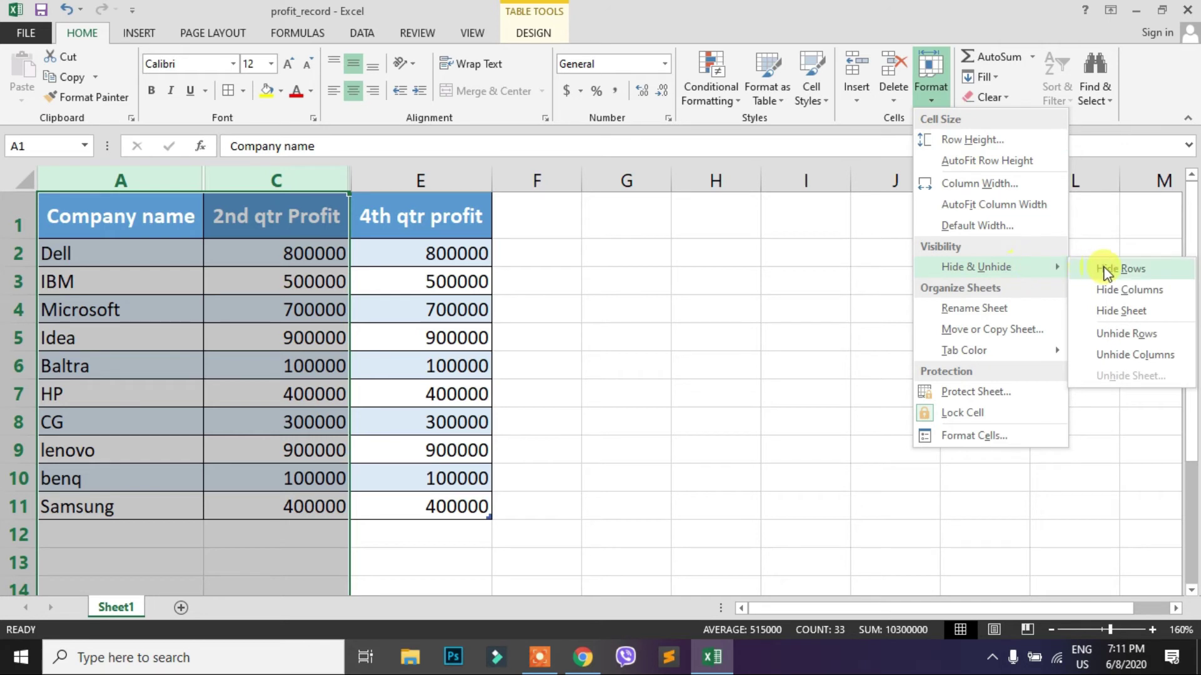
click(1153, 360)
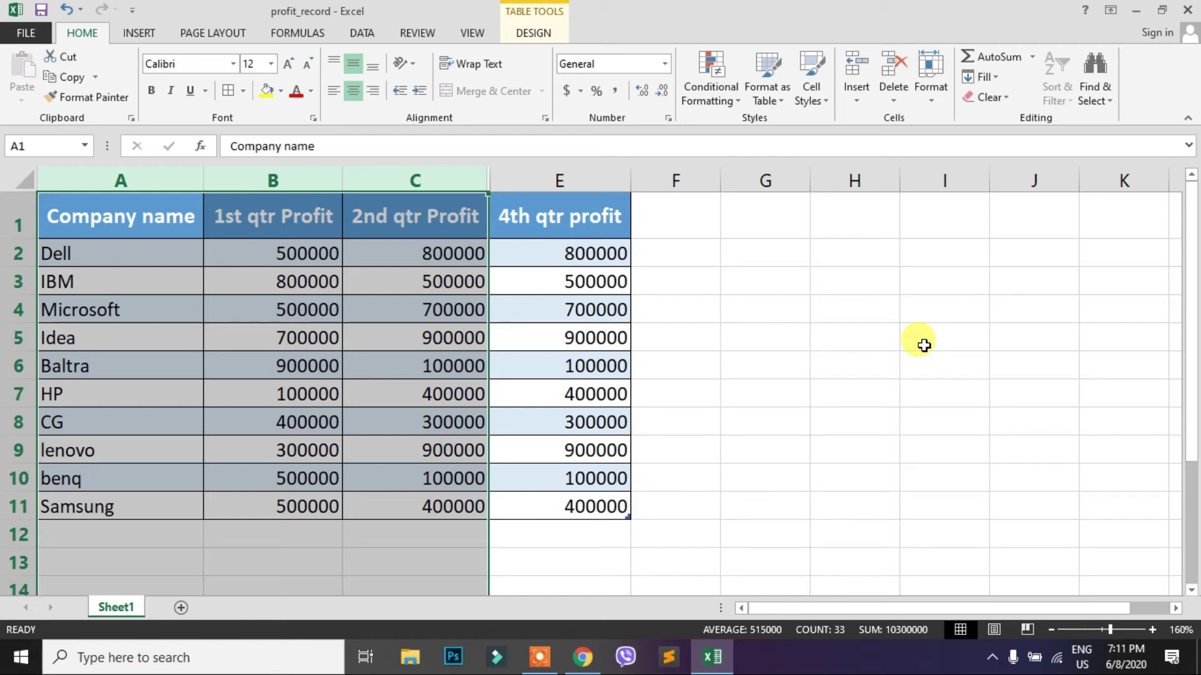
Select the whole sheet and unhide column D, 3rd qtr Profit, from the column header menu.
click(13, 181)
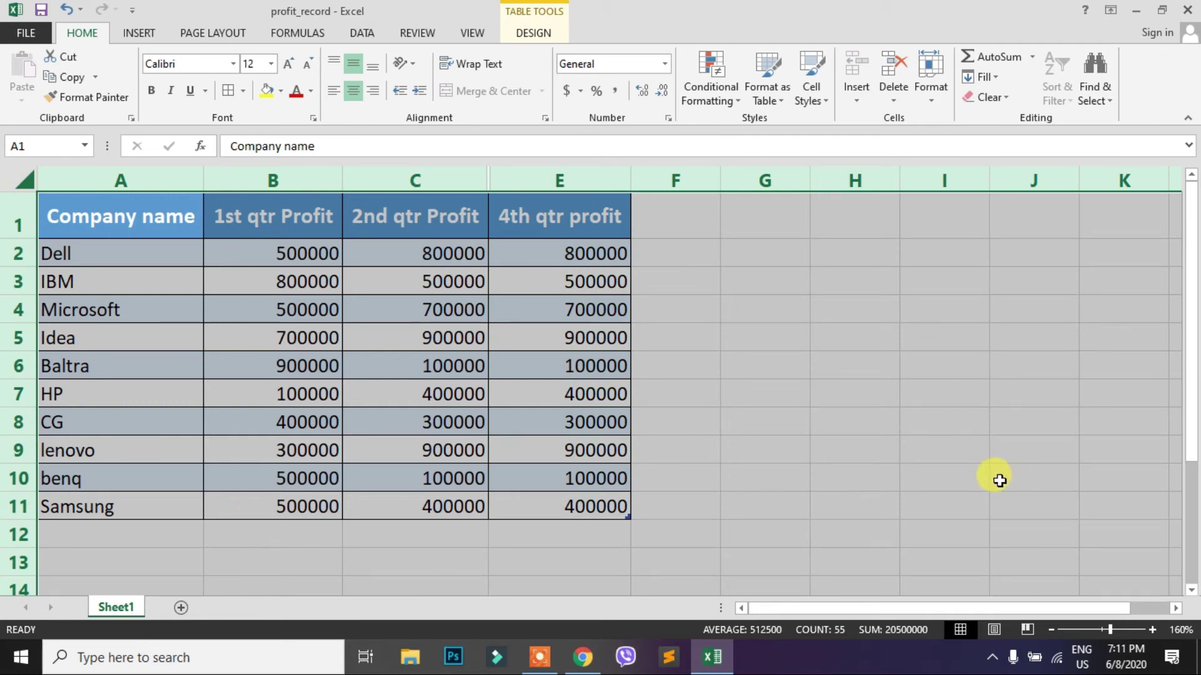
right_click(279, 176)
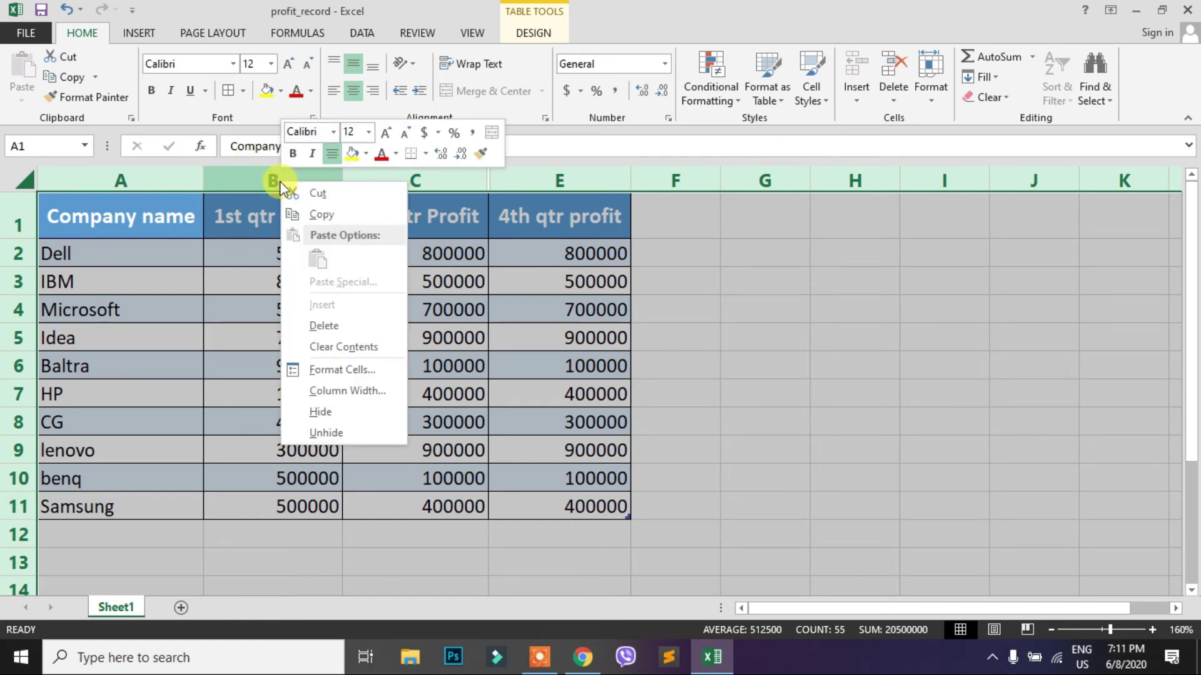
click(355, 432)
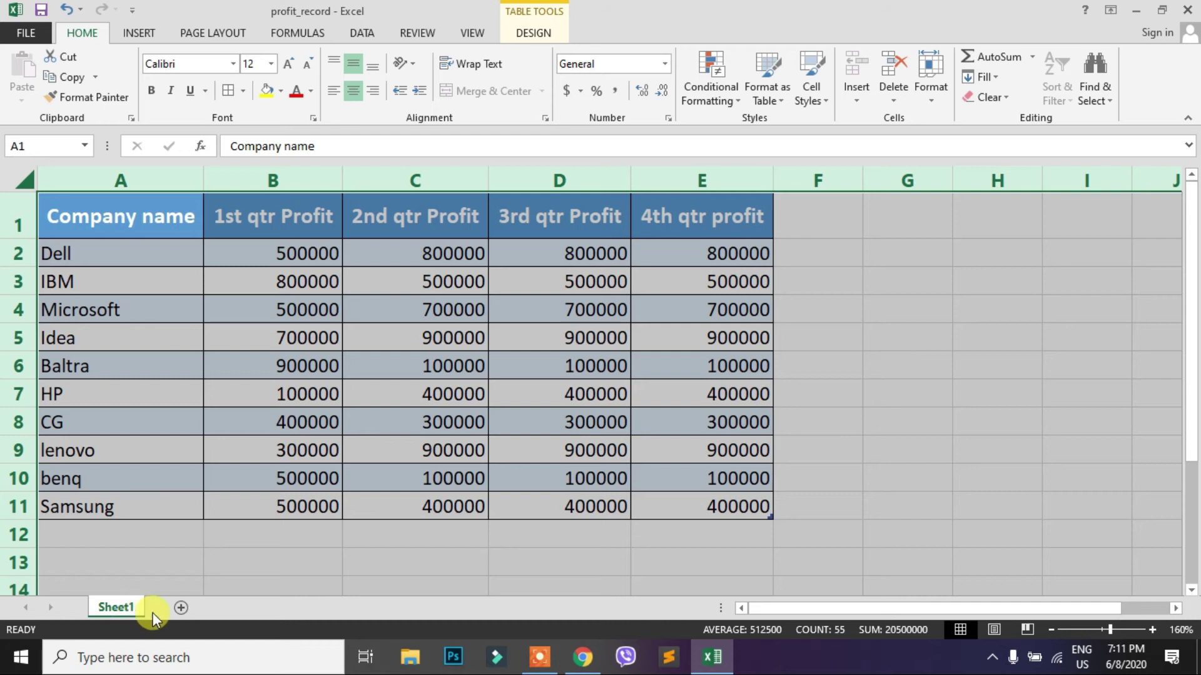
Add three new worksheets: Sheet2, Sheet3 and Sheet4.
click(183, 606)
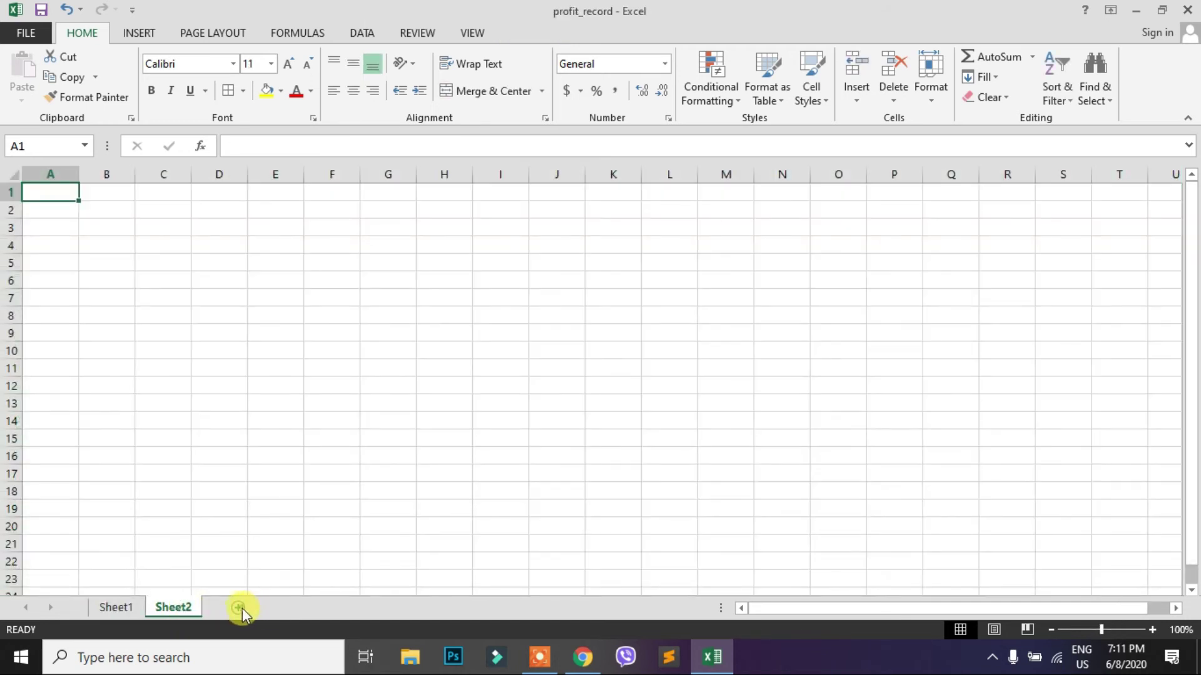
click(242, 608)
click(296, 608)
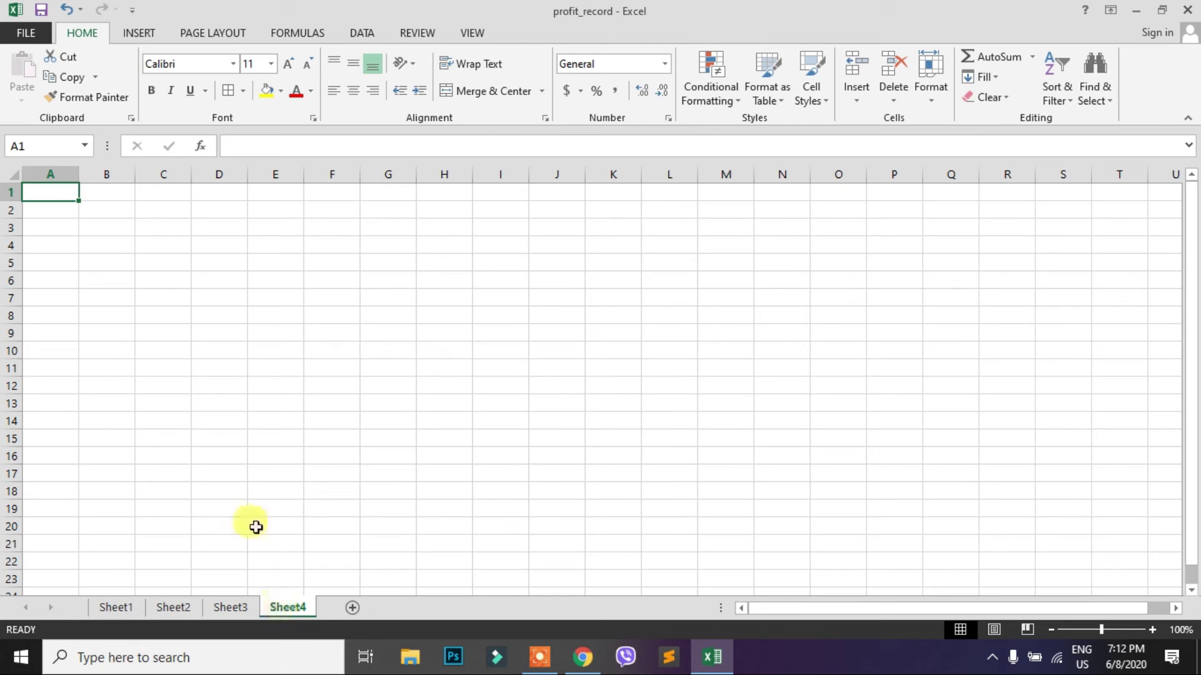
Hide Sheet4 using Format > Hide & Unhide > Hide Sheet, then go to Sheet2.
click(932, 103)
mouse_move(976, 268)
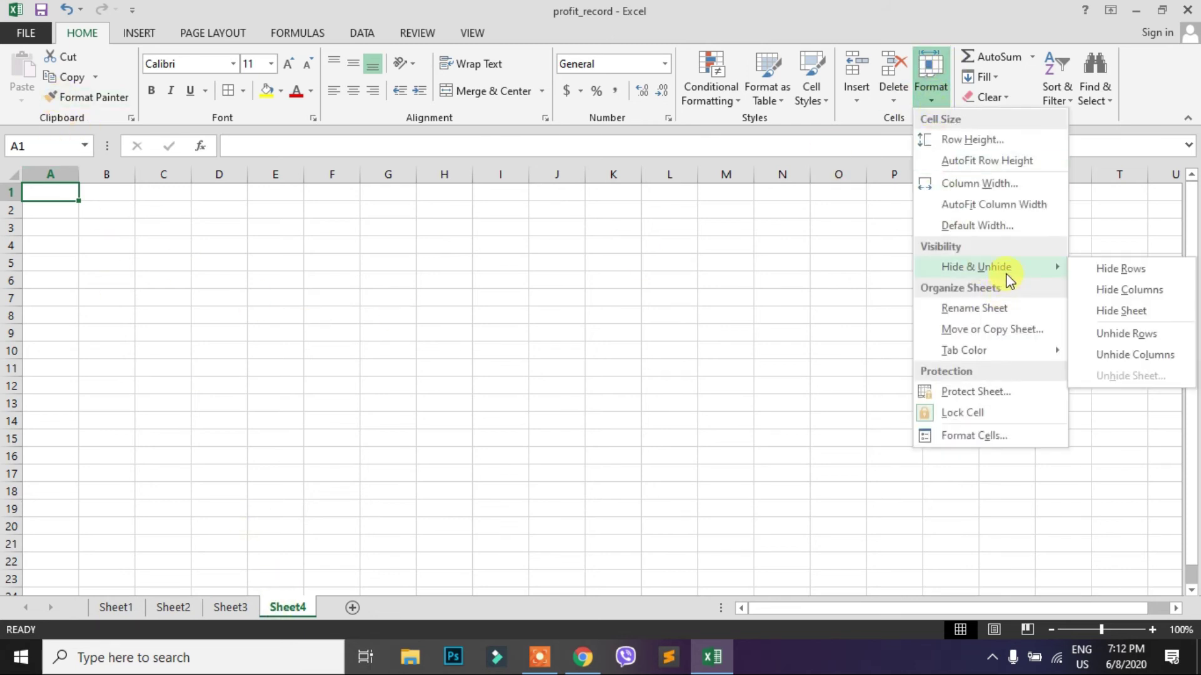
click(1131, 312)
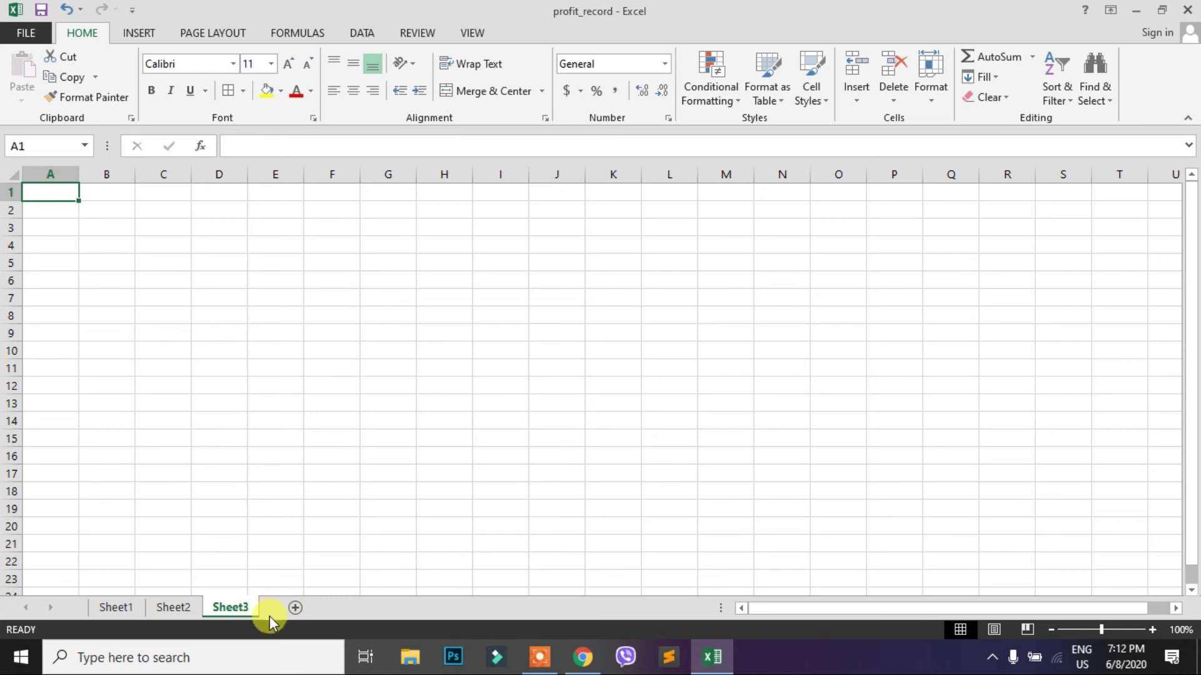
click(167, 608)
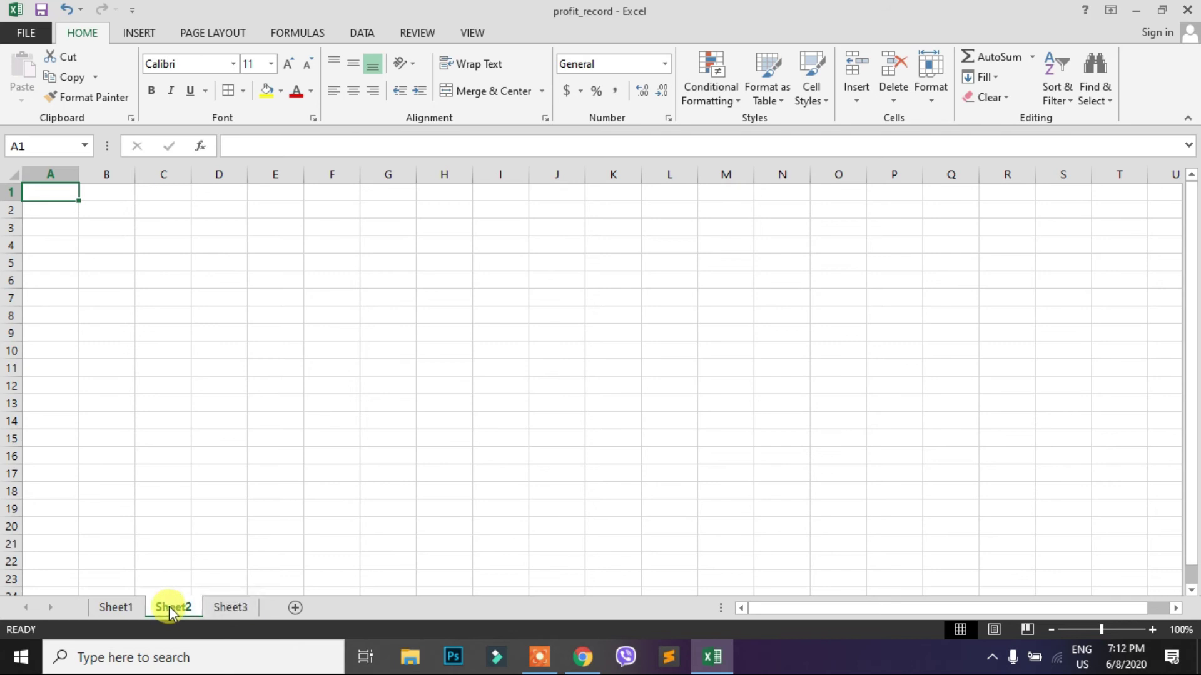
Hide Sheet2 from its tab's right-click menu.
right_click(169, 608)
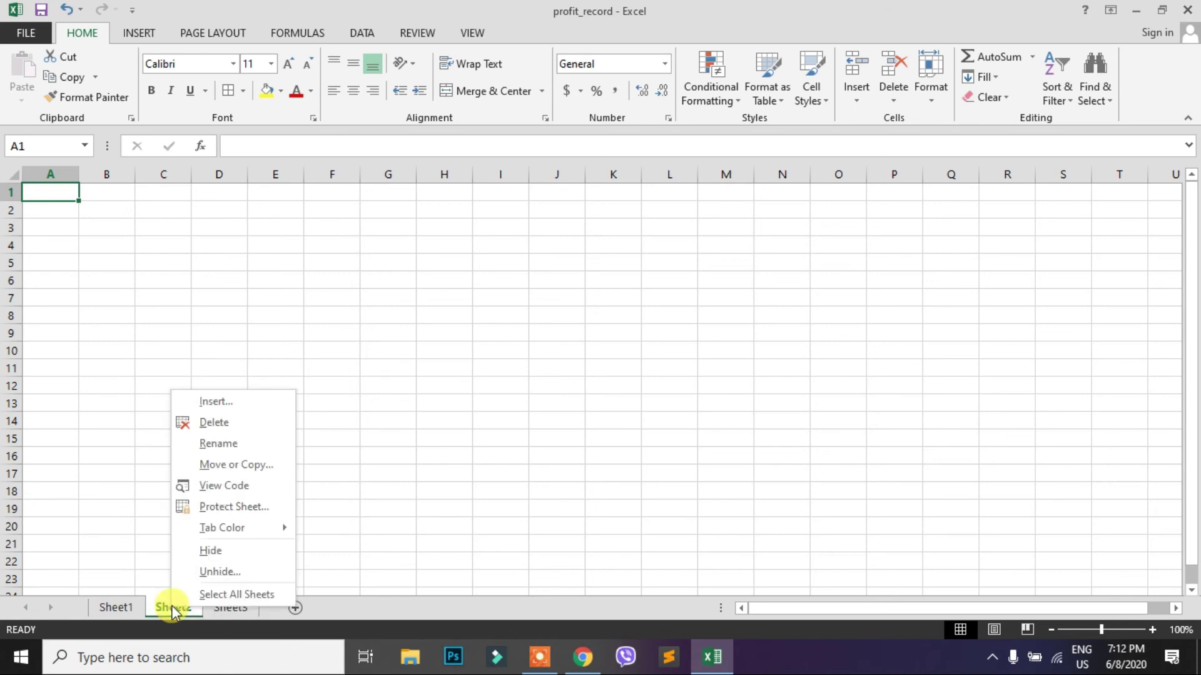
click(210, 552)
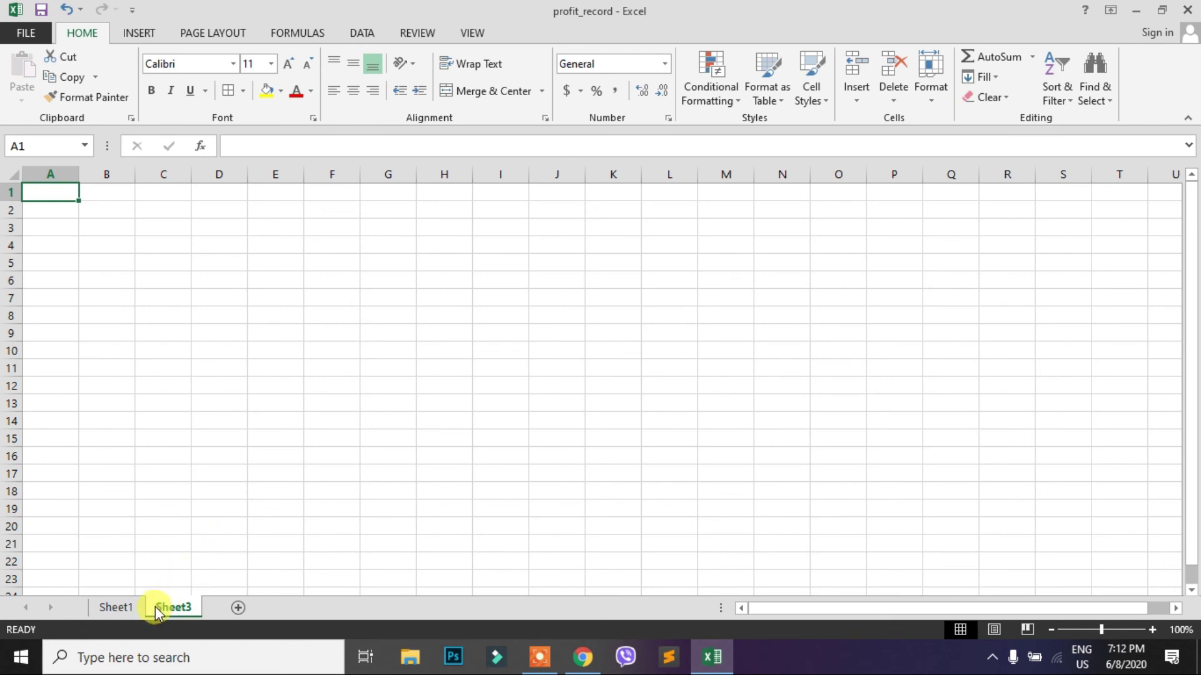
Unhide Sheet4 through Format > Hide & Unhide > Unhide Sheet.
click(931, 100)
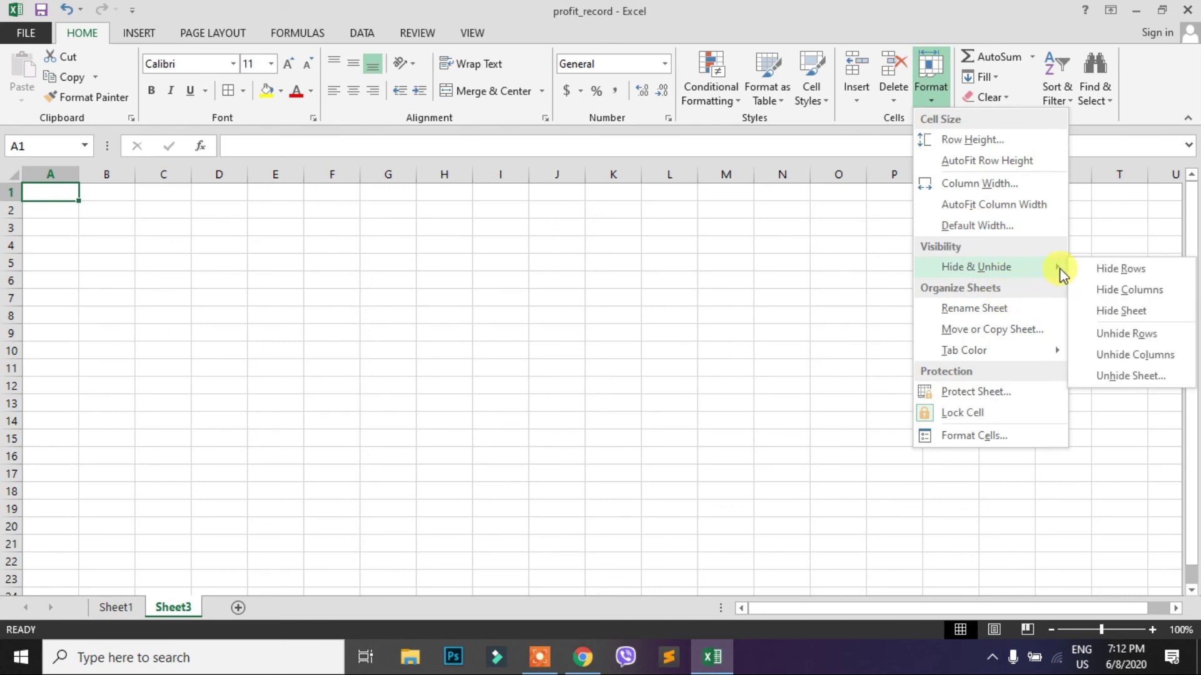
click(1146, 377)
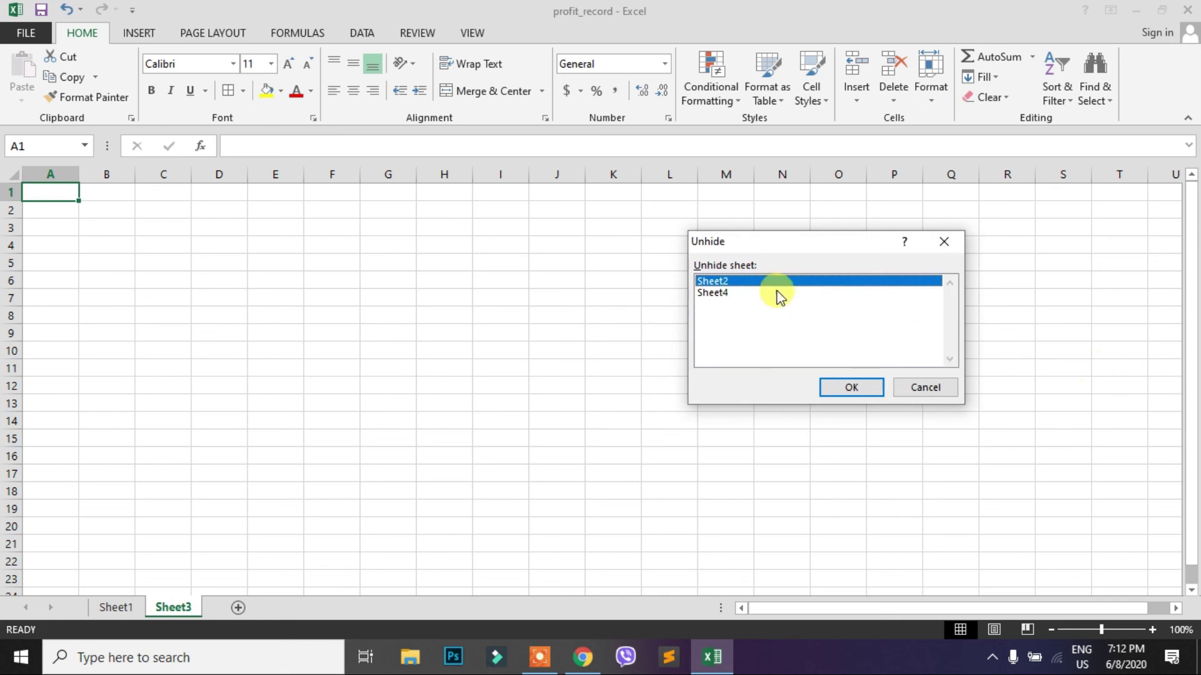
drag(777, 249, 385, 243)
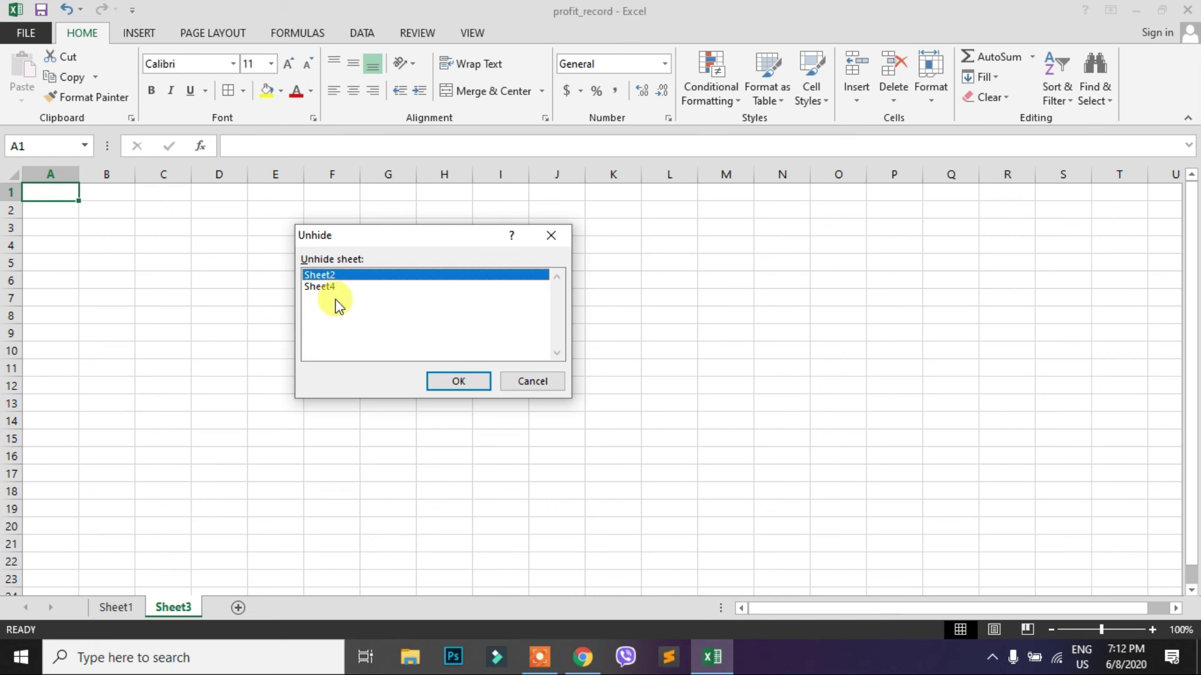
click(332, 287)
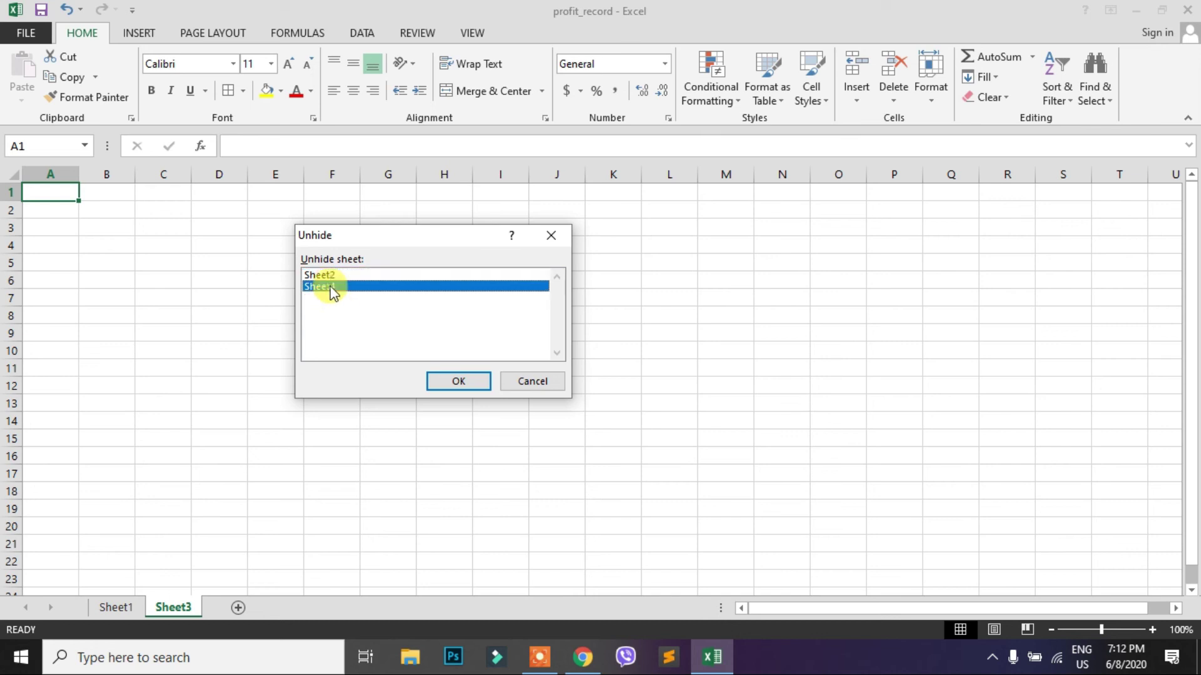
click(459, 382)
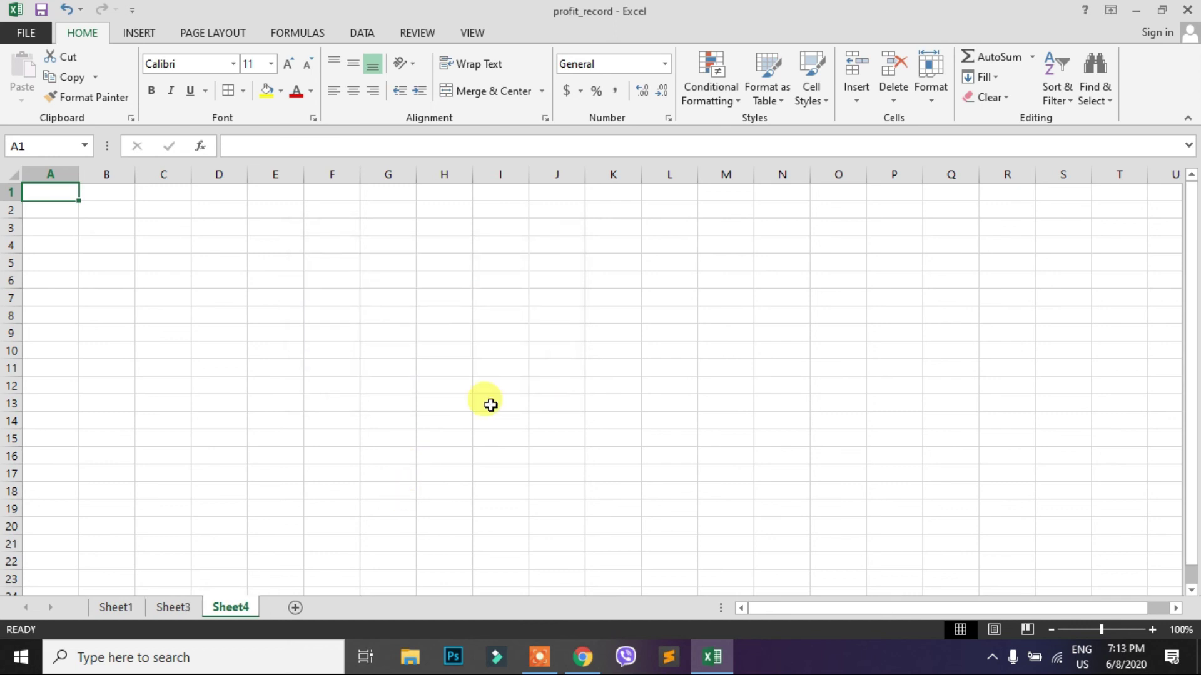
Unhide Sheet2 from the Sheet1 tab's right-click menu, restoring all four sheet tabs.
right_click(133, 610)
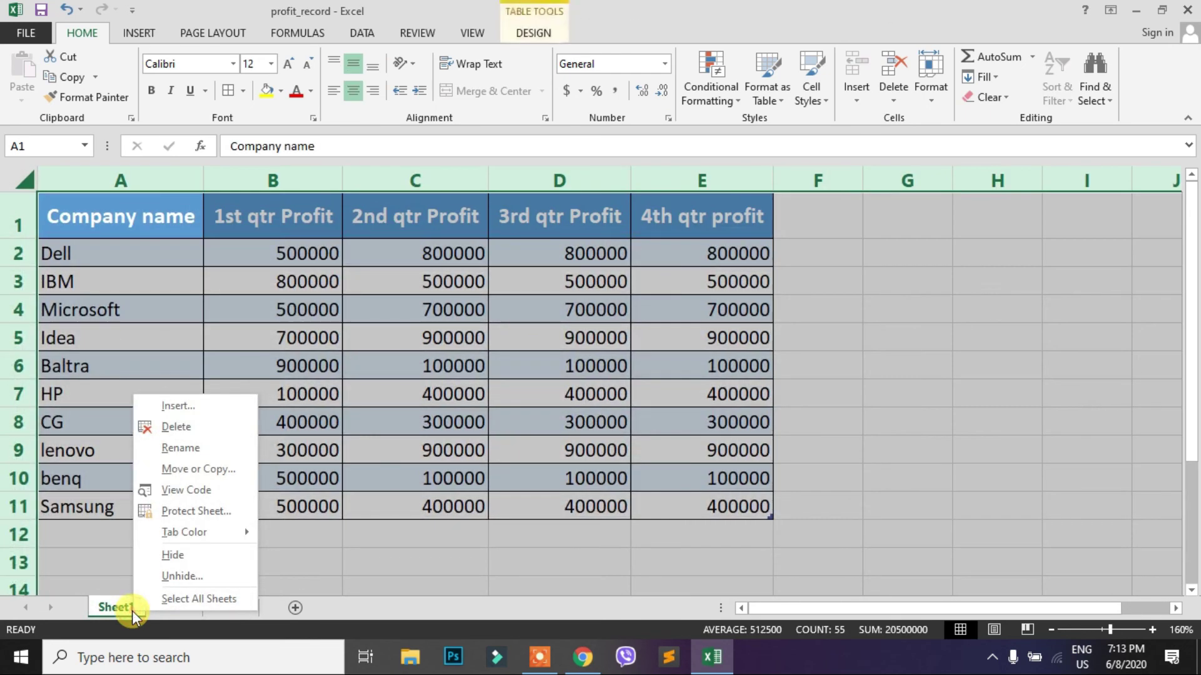
click(190, 578)
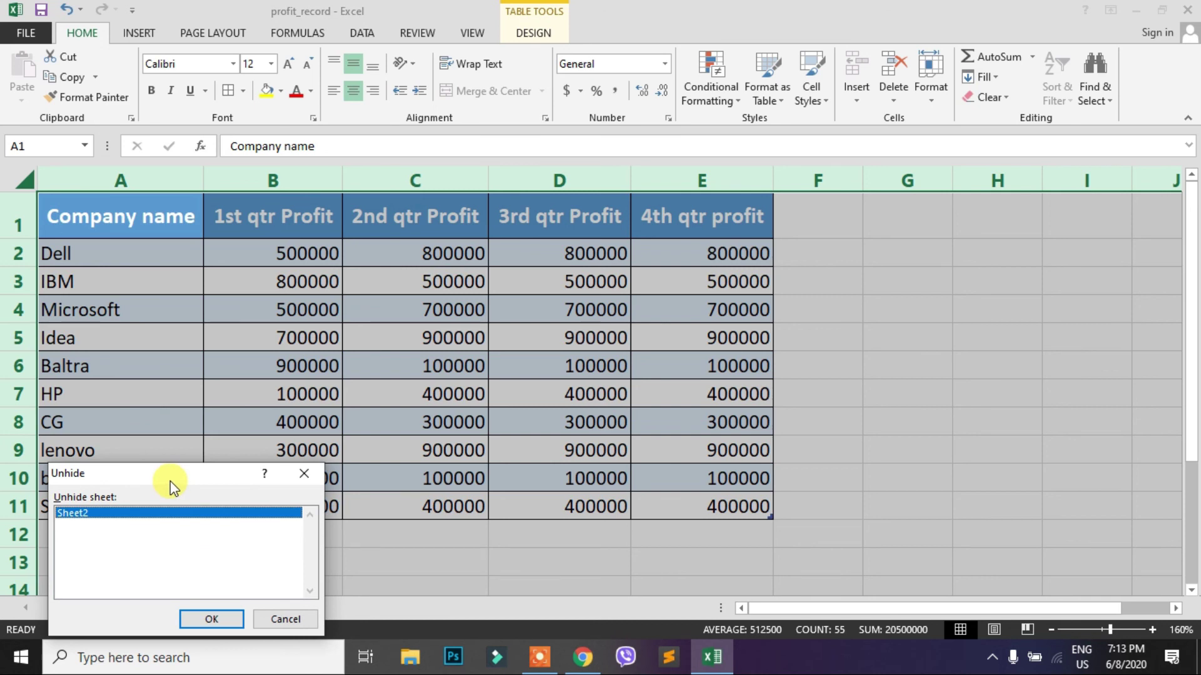
drag(171, 485, 464, 364)
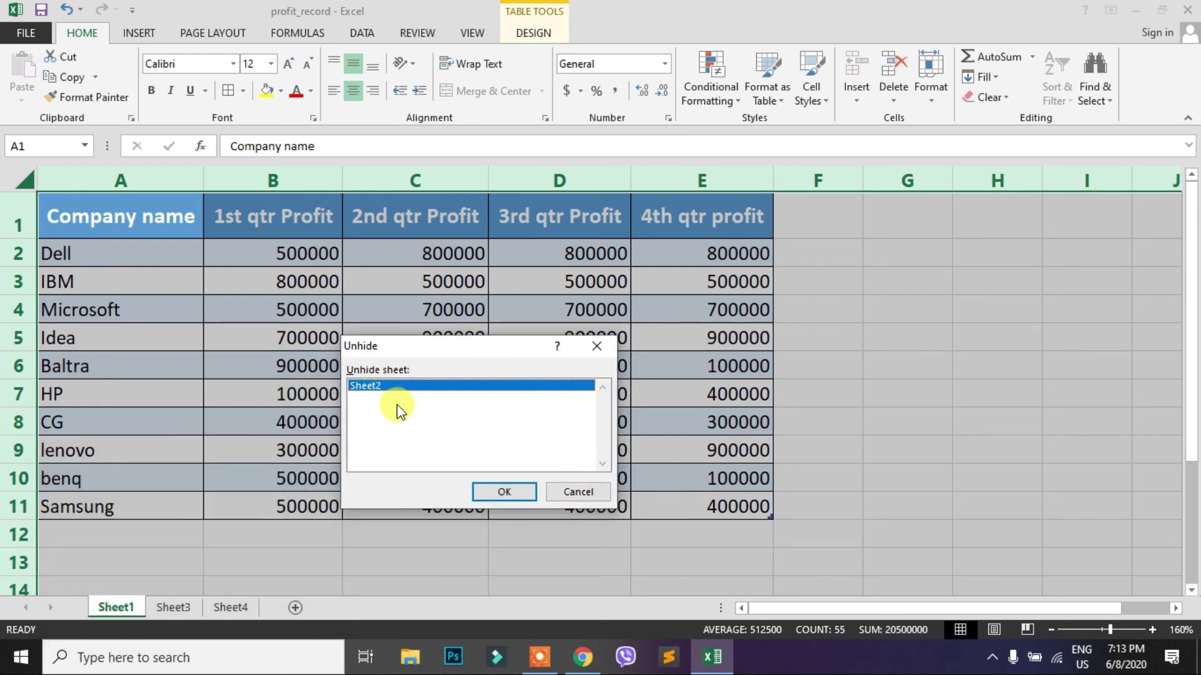
click(503, 493)
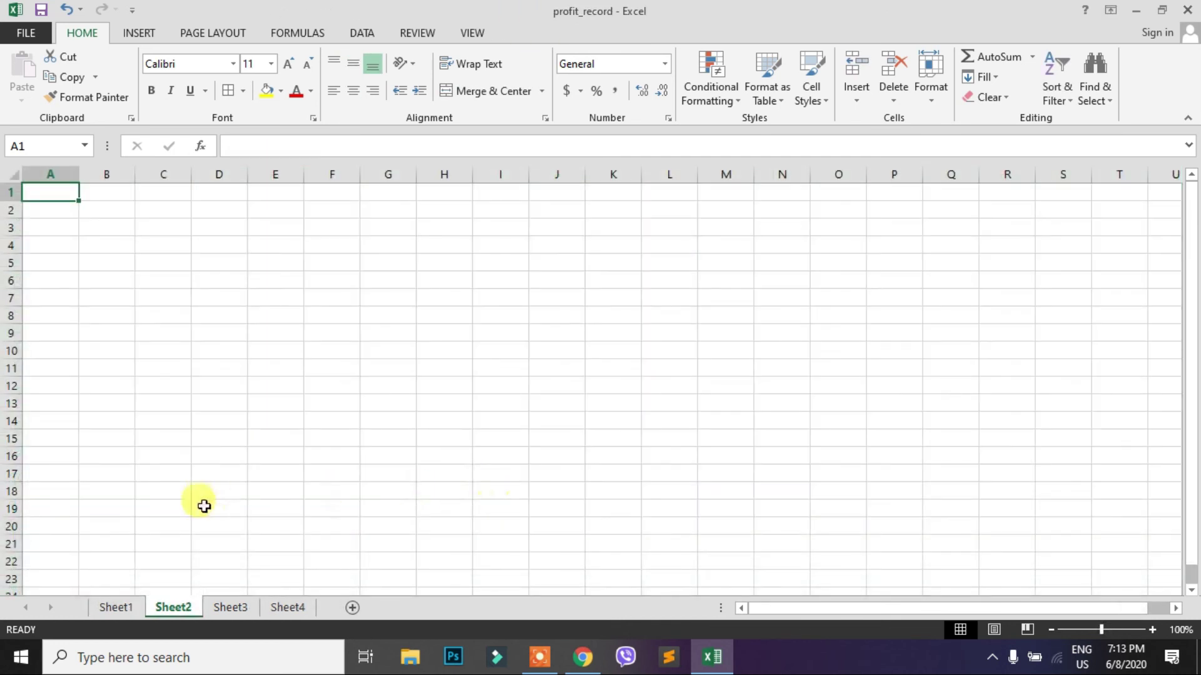